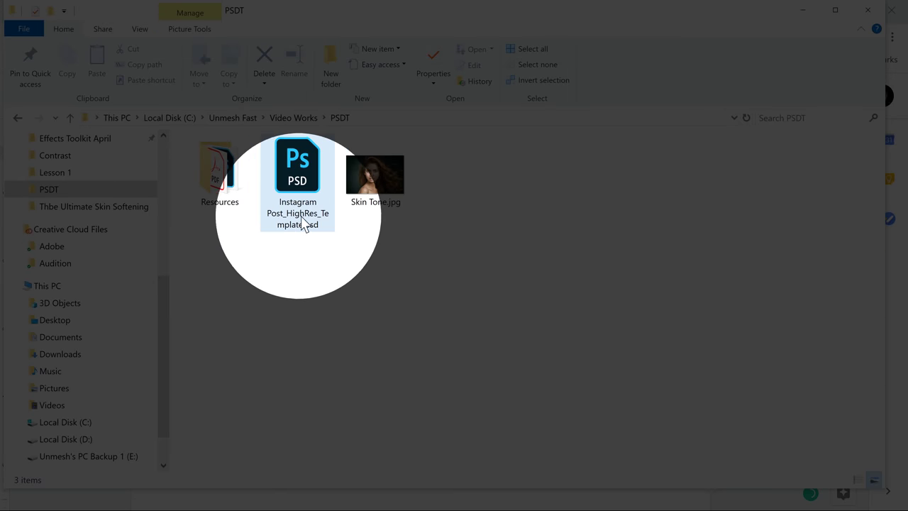
Step: Open Instagram Post_HighRes_Template.psd from File Explorer in Photoshop
{"action": "mouse_move", "coordinate": [306, 226]}
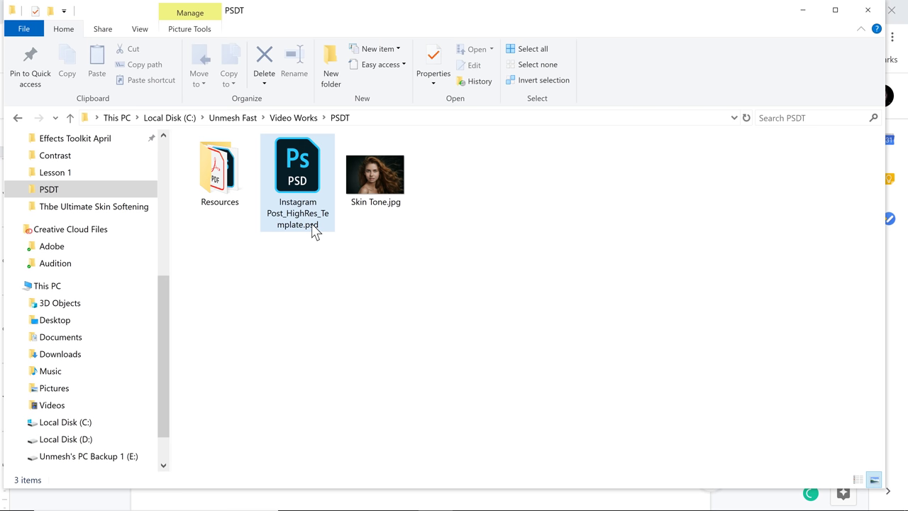
{"action": "double_click", "coordinate": [304, 200]}
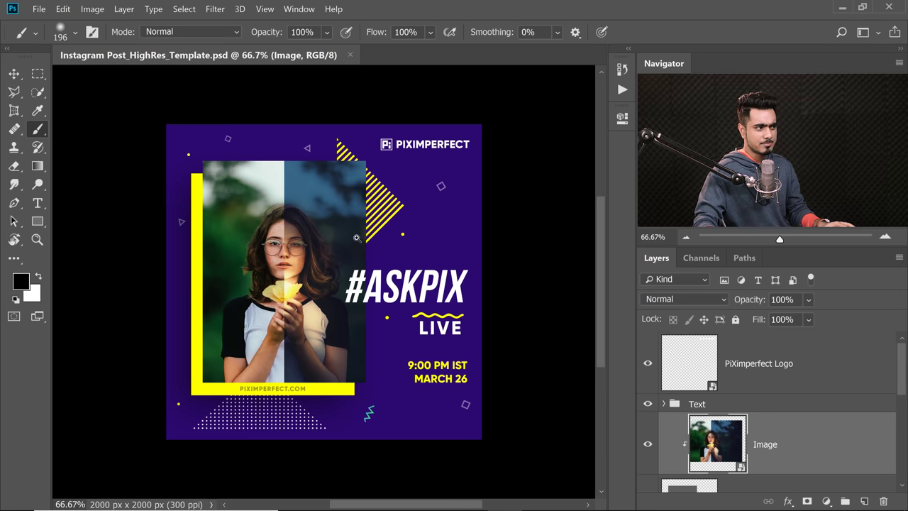
Step: Delete the Image layer with the woman's photo, then drag Skin Tone.jpg from the PSDT folder
{"action": "mouse_move", "coordinate": [354, 247]}
{"action": "left_mouse_down"}
{"action": "mouse_move", "coordinate": [367, 247]}
{"action": "mouse_move", "coordinate": [356, 250]}
{"action": "left_mouse_up"}
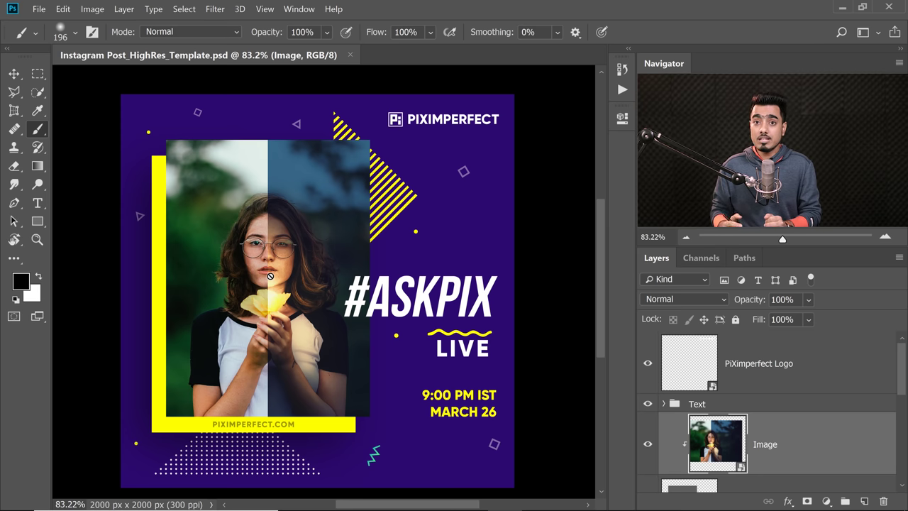
{"action": "left_click_drag", "start_coordinate": [902, 362], "coordinate": [898, 381]}
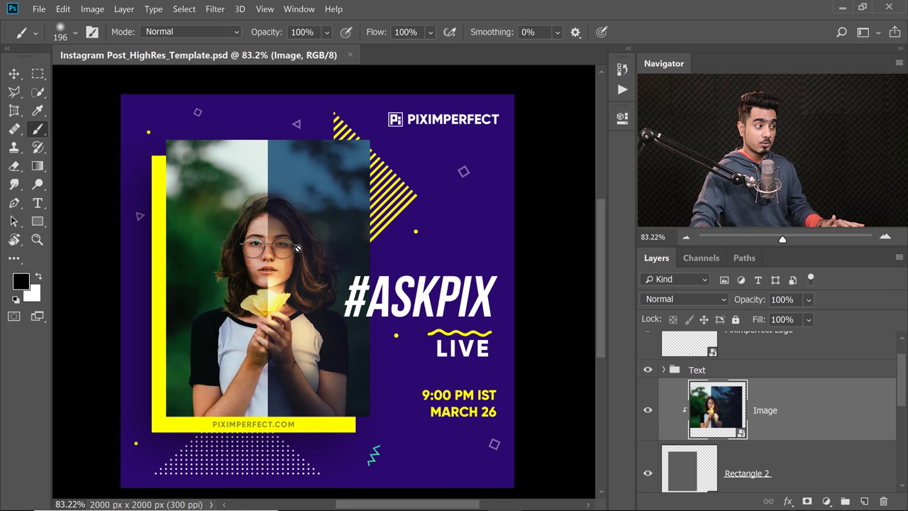
{"action": "left_click_drag", "start_coordinate": [876, 426], "coordinate": [883, 501]}
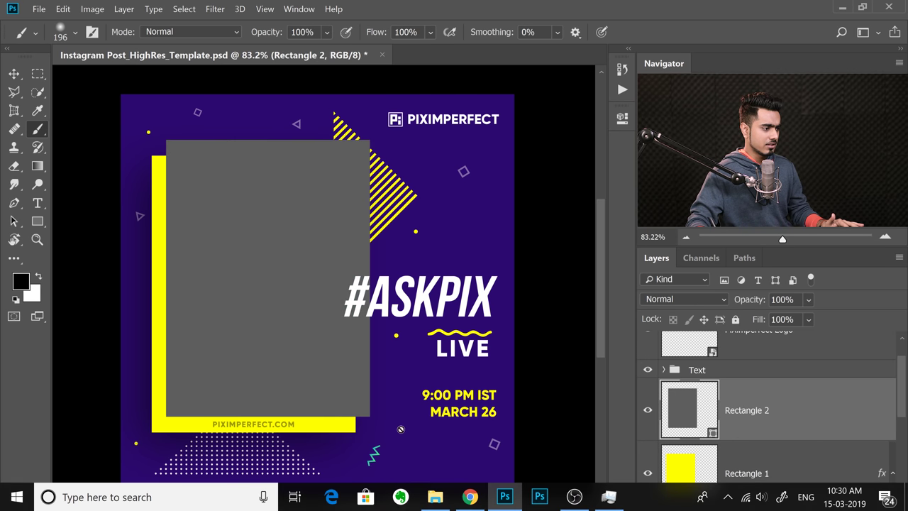
{"action": "left_click", "coordinate": [436, 497]}
{"action": "left_click_drag", "start_coordinate": [376, 173], "coordinate": [479, 502]}
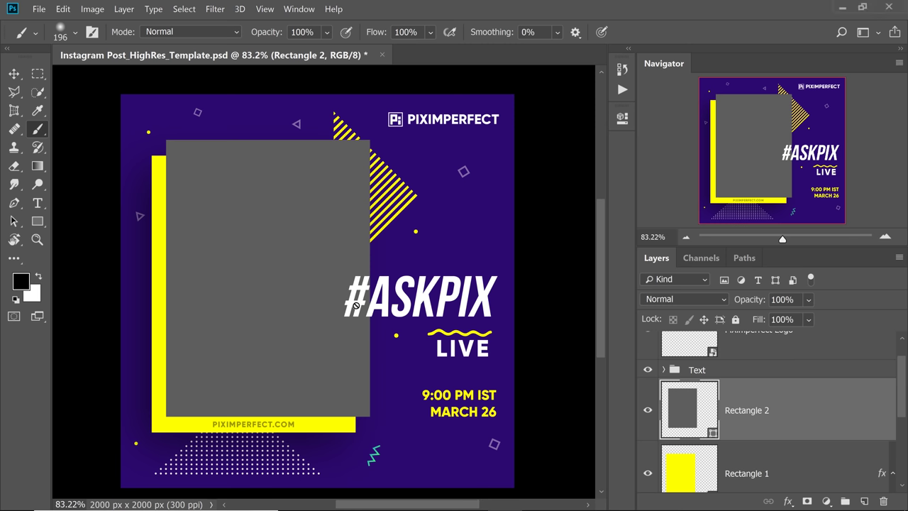
Step: Place Skin Tone.jpg on the canvas and clip it into the grey Rectangle 2 placeholder
{"action": "left_click_drag", "start_coordinate": [356, 305], "coordinate": [561, 130]}
{"action": "key", "text": "Return"}
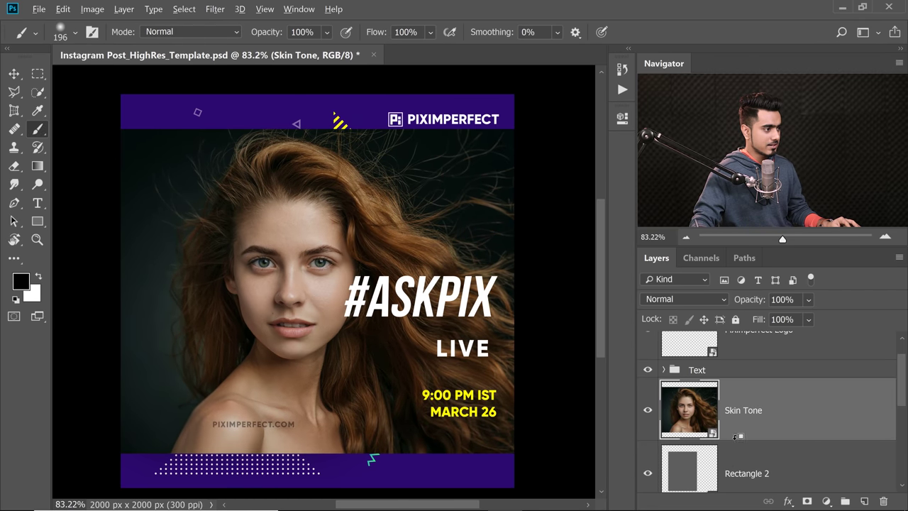
{"action": "left_click", "coordinate": [738, 436], "text": "alt"}
{"action": "left_click_drag", "start_coordinate": [904, 399], "coordinate": [895, 488]}
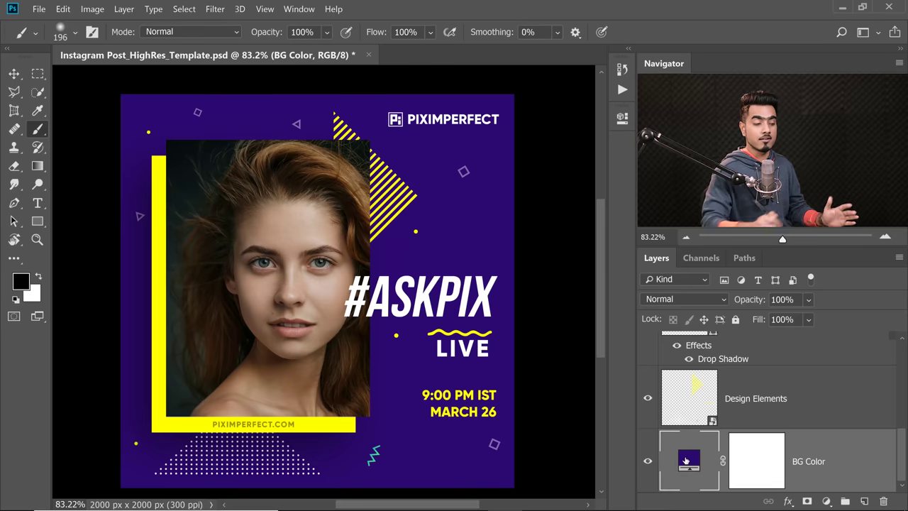
Step: Change the BG Color fill from purple to teal 096870
{"action": "double_click", "coordinate": [686, 461]}
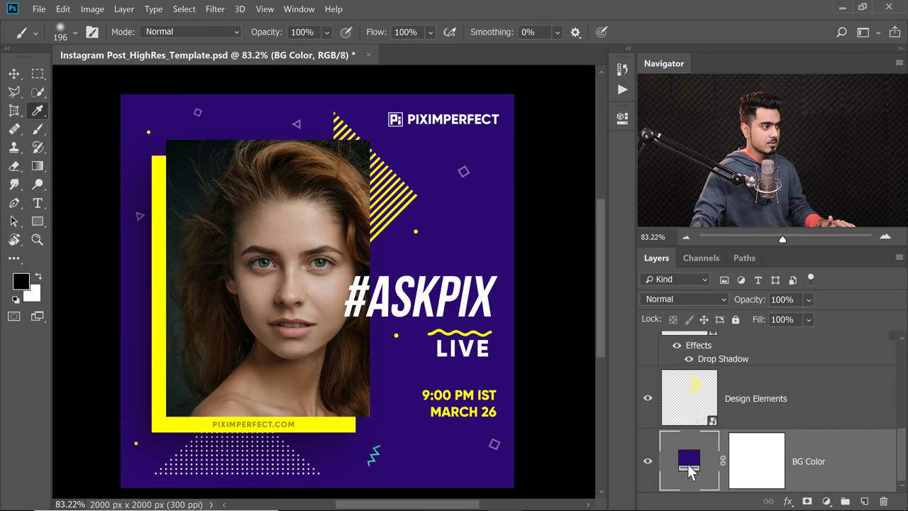
{"action": "left_click_drag", "start_coordinate": [726, 277], "coordinate": [725, 285]}
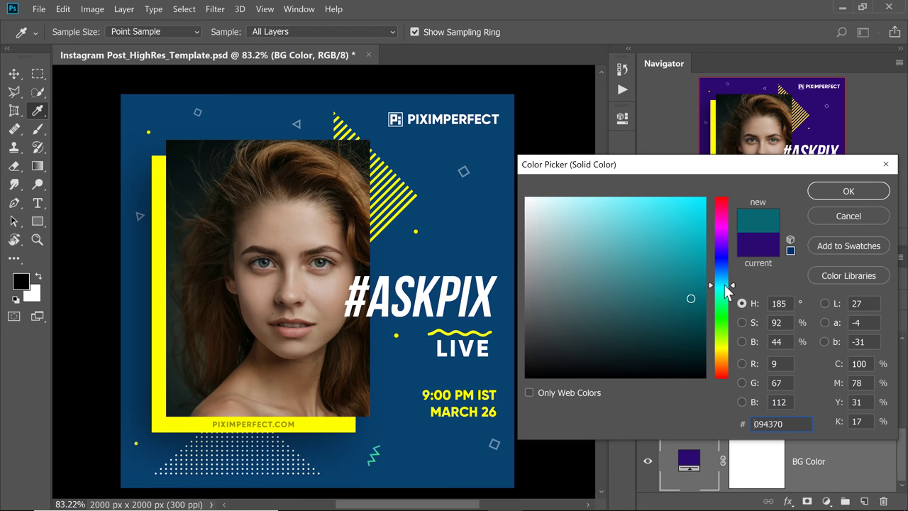
{"action": "left_click", "coordinate": [851, 189]}
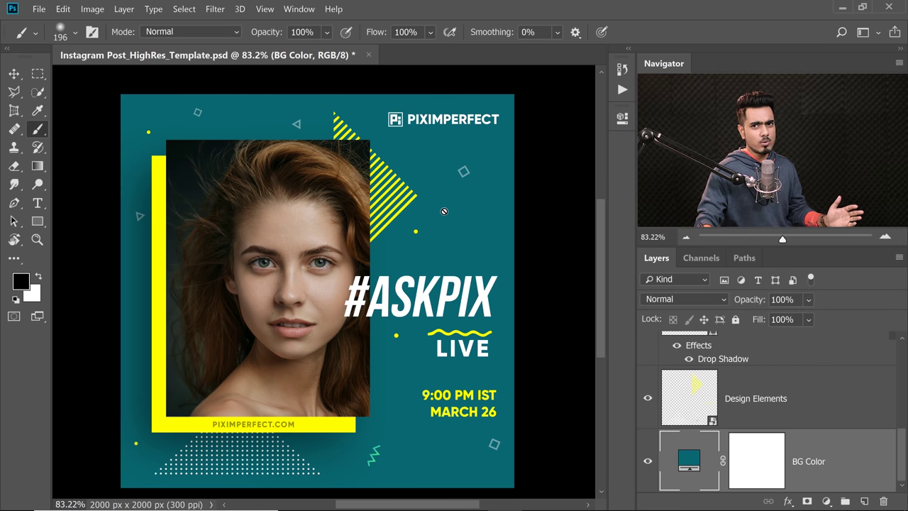
{"action": "left_click", "coordinate": [38, 9]}
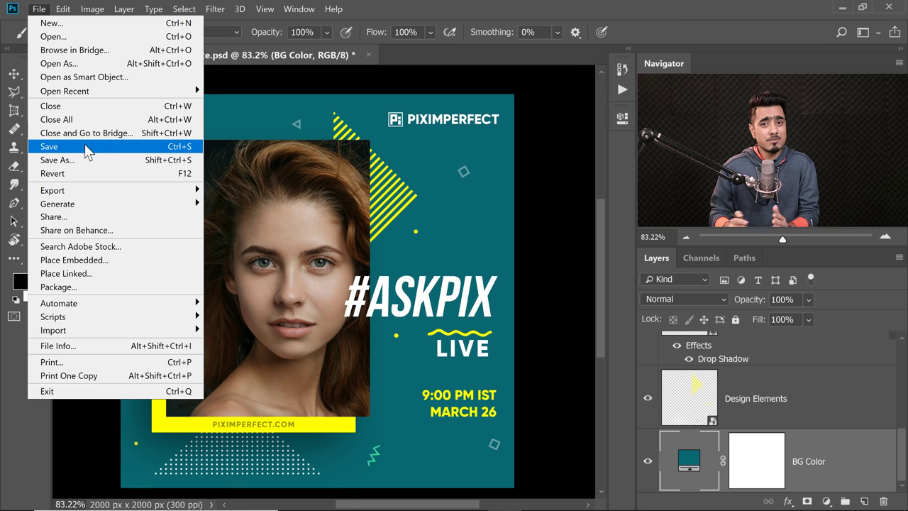
Step: Save the teal-background version into Instagram Post_HighRes_Template.psd with Ctrl+S
{"action": "left_click", "coordinate": [423, 51]}
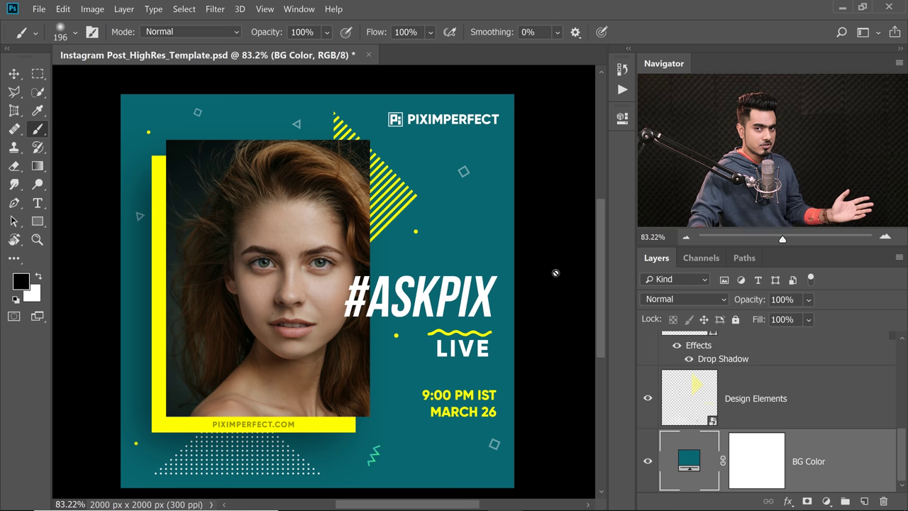
{"action": "key", "text": "ctrl+s"}
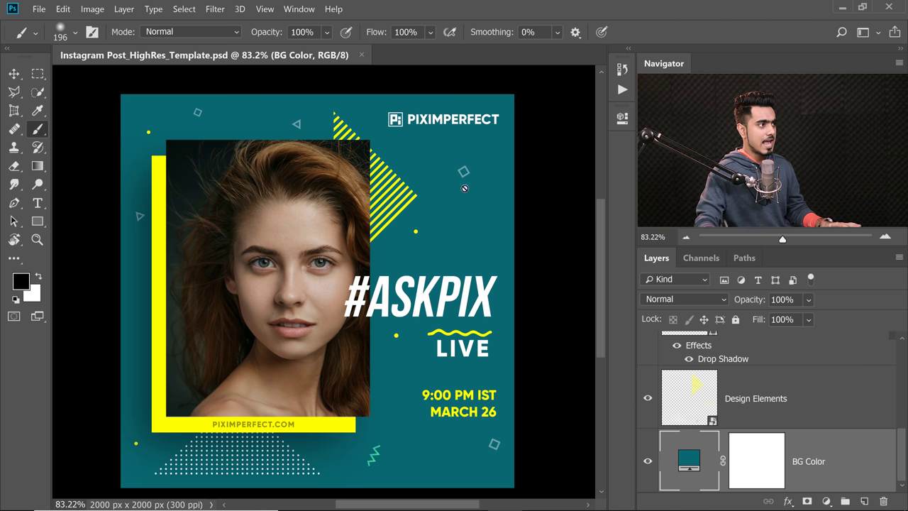
Step: Close the document and reopen Instagram Post_HighRes_Template.psd from the PSDT folder
{"action": "left_click", "coordinate": [361, 55]}
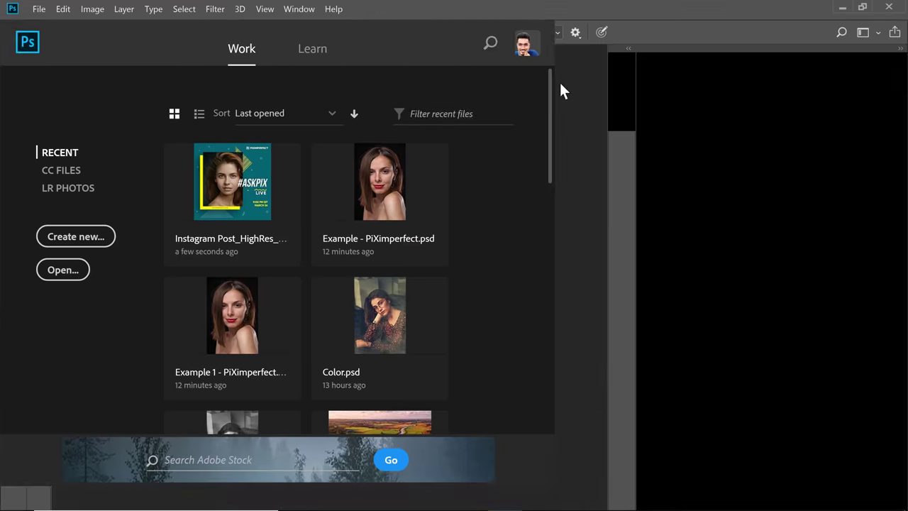
{"action": "left_click", "coordinate": [842, 7]}
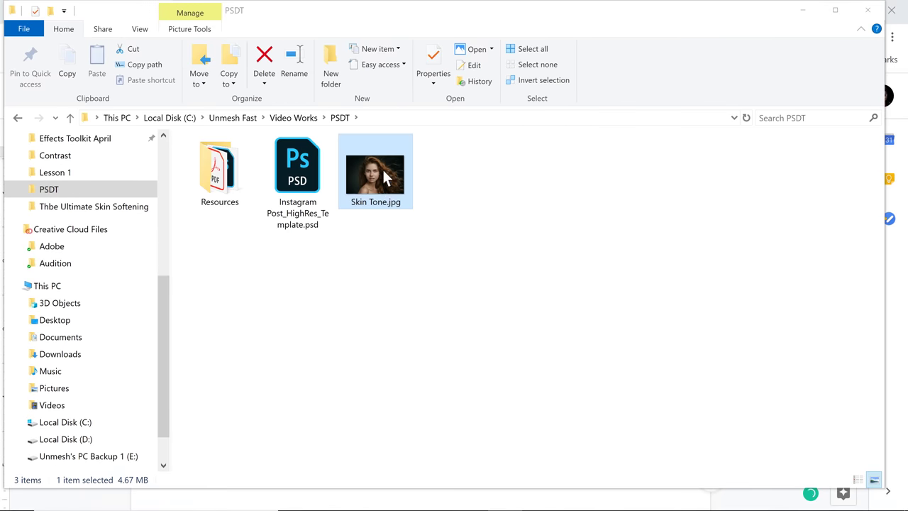
{"action": "left_click", "coordinate": [313, 186]}
{"action": "double_click", "coordinate": [301, 164]}
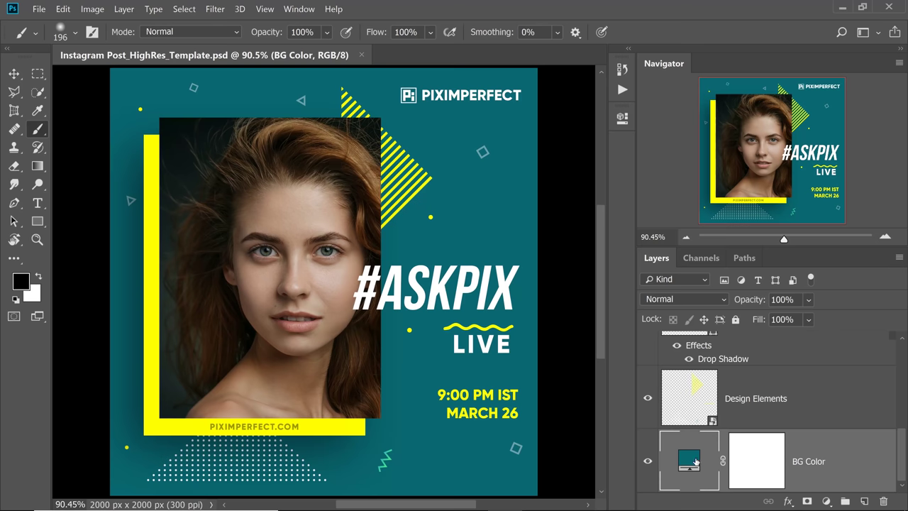
Step: Change the BG Color fill to green 097024
{"action": "double_click", "coordinate": [696, 462]}
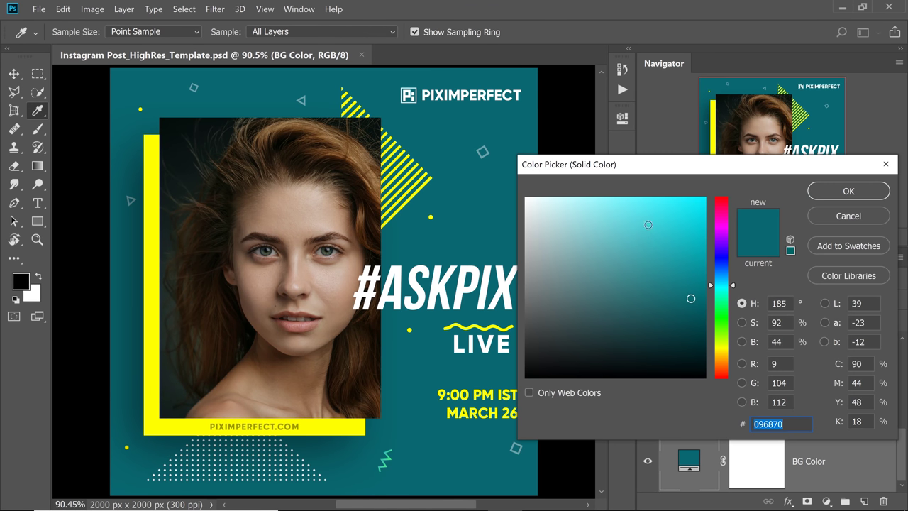
{"action": "left_click_drag", "start_coordinate": [725, 298], "coordinate": [723, 310]}
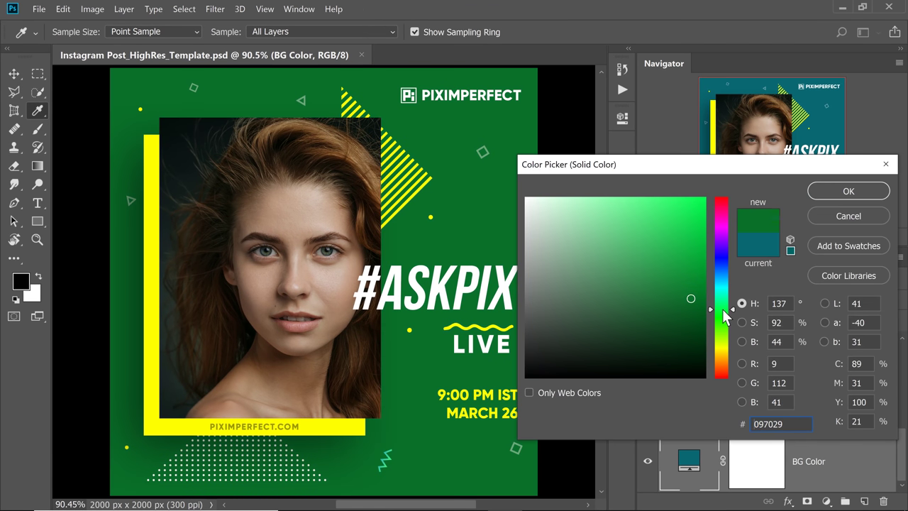
{"action": "left_click", "coordinate": [811, 191]}
Step: Bring up Save As and place the cursor in the file name after 'Template'
{"action": "left_click", "coordinate": [37, 10]}
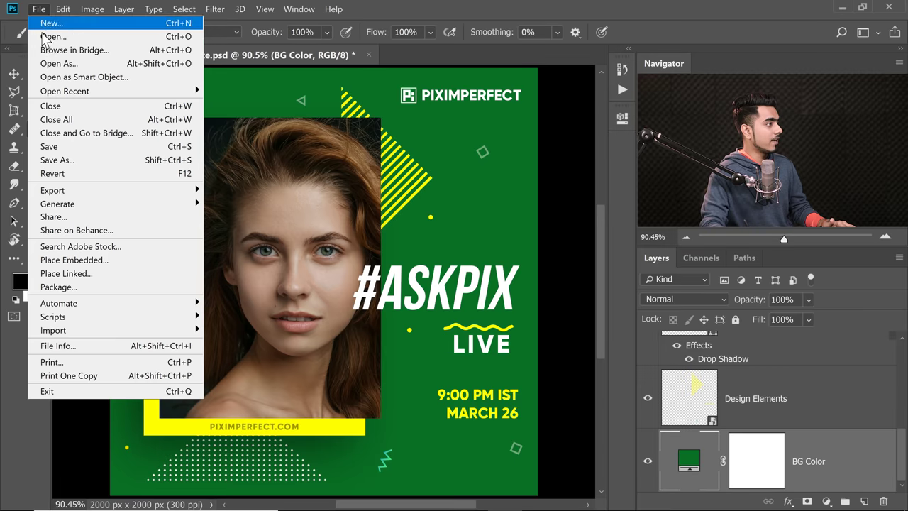
{"action": "left_click", "coordinate": [95, 157]}
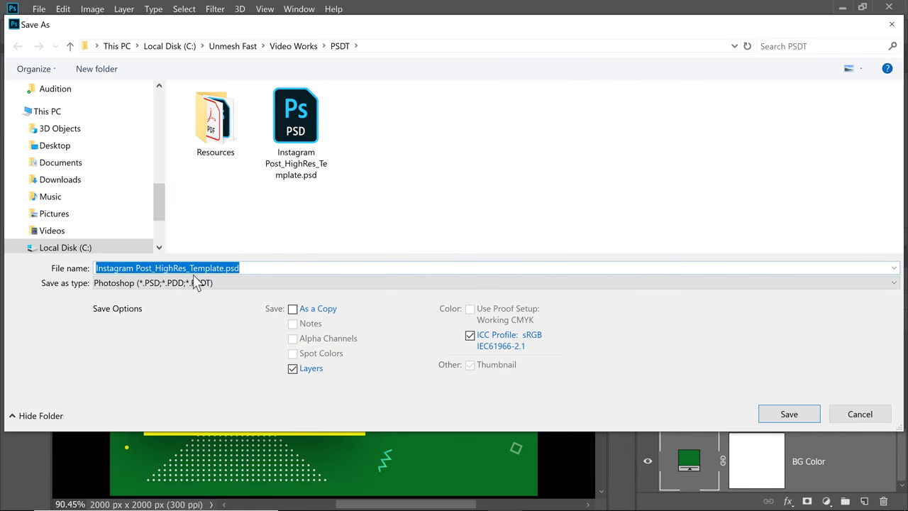
{"action": "left_click", "coordinate": [216, 268]}
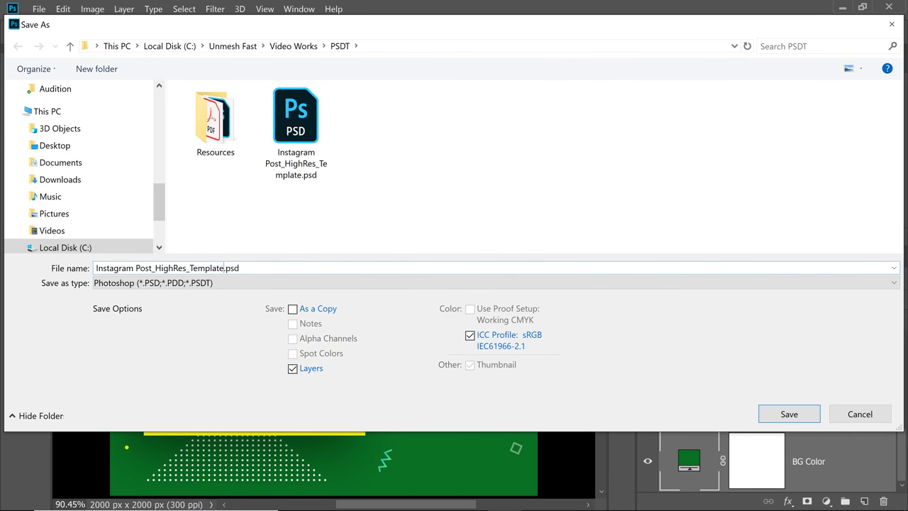
Step: Save the copy as Instagram Post_HighRes_Templatesdsd.psd, then close it without saving further changes
{"action": "left_click", "coordinate": [791, 416]}
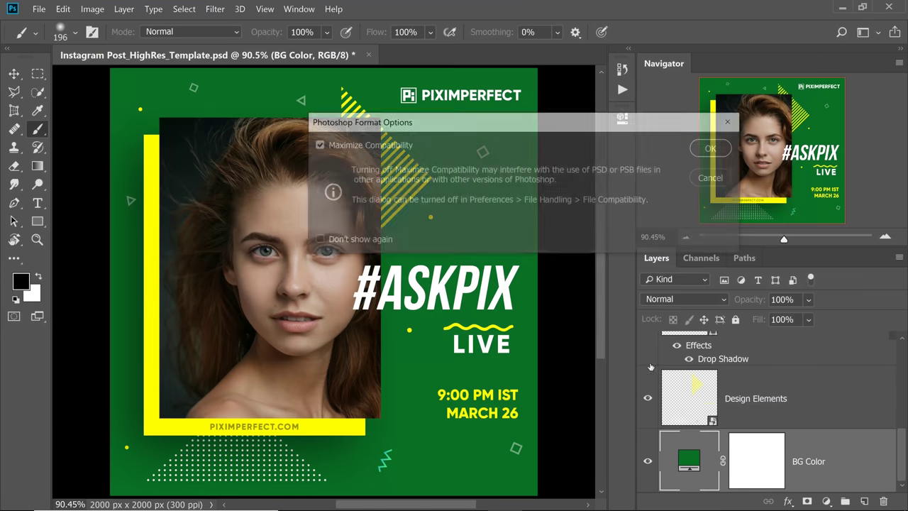
{"action": "left_click", "coordinate": [709, 149]}
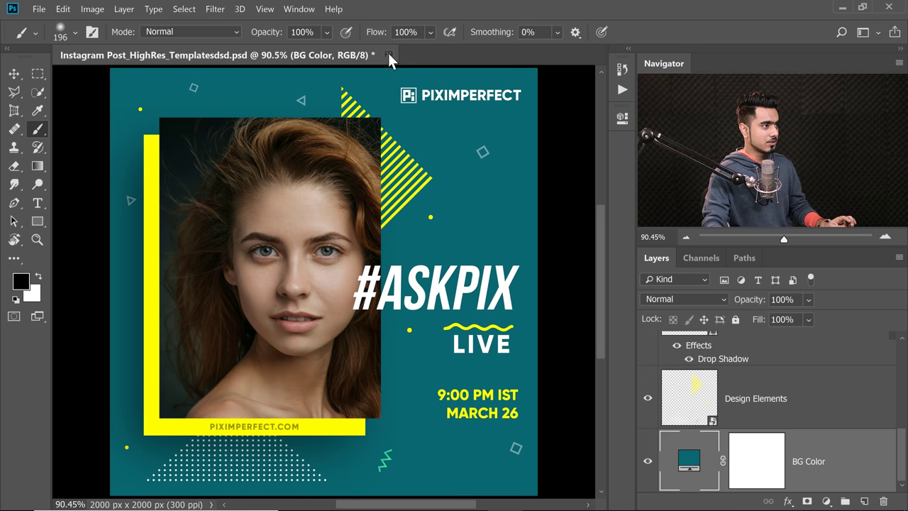
{"action": "left_click", "coordinate": [388, 54]}
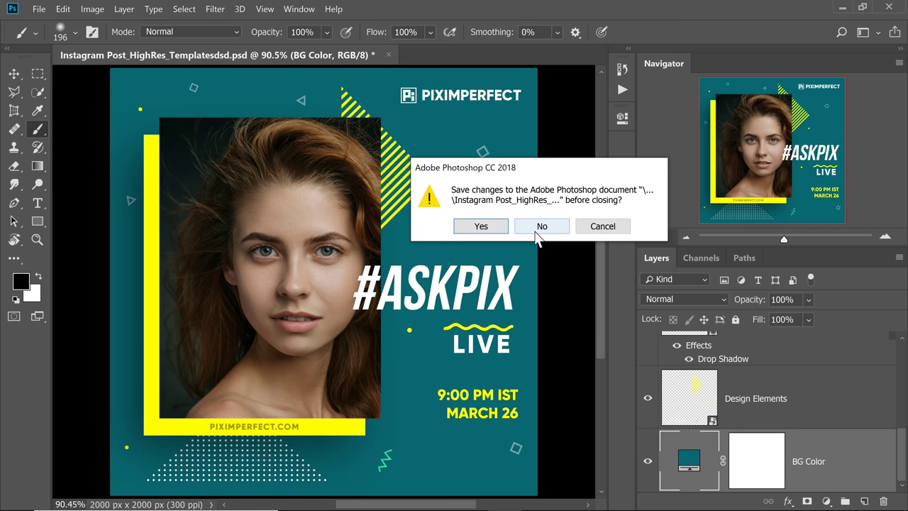
{"action": "left_click", "coordinate": [543, 227]}
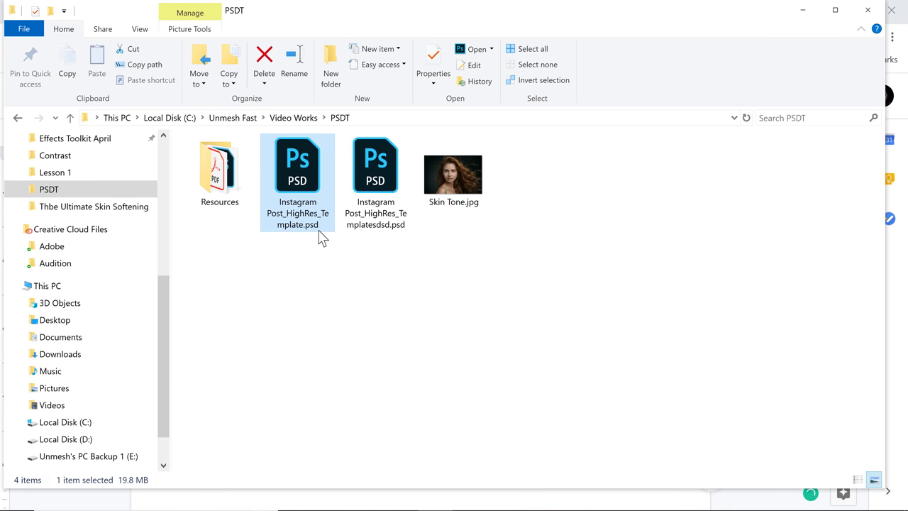
Step: Permanently delete the Instagram Post_HighRes_Templatesdsd.psd copy
{"action": "left_click", "coordinate": [394, 179]}
{"action": "key", "text": "shift+Delete"}
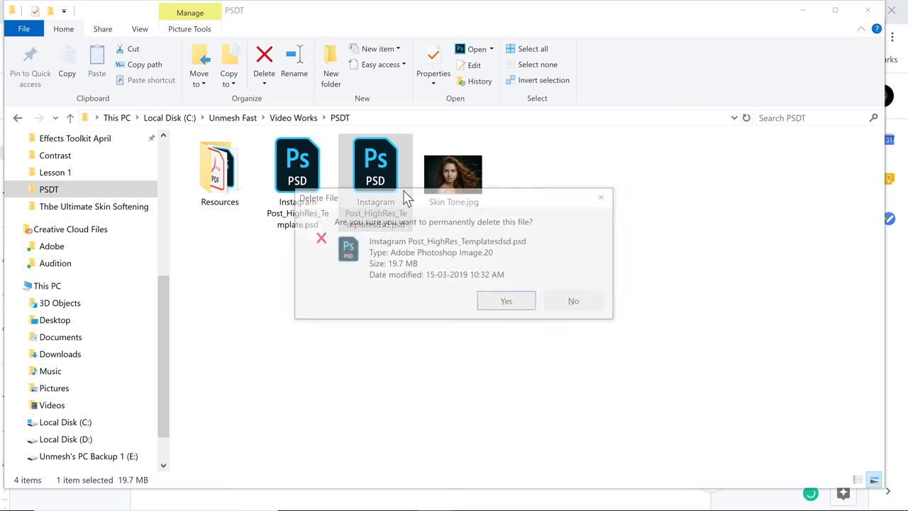
{"action": "key", "text": "Return"}
Step: Rename Instagram Post_HighRes_Template.psd to Instagram Post_HighRes_Template.psdt and confirm the extension change
{"action": "left_click", "coordinate": [304, 198]}
{"action": "right_click", "coordinate": [303, 197]}
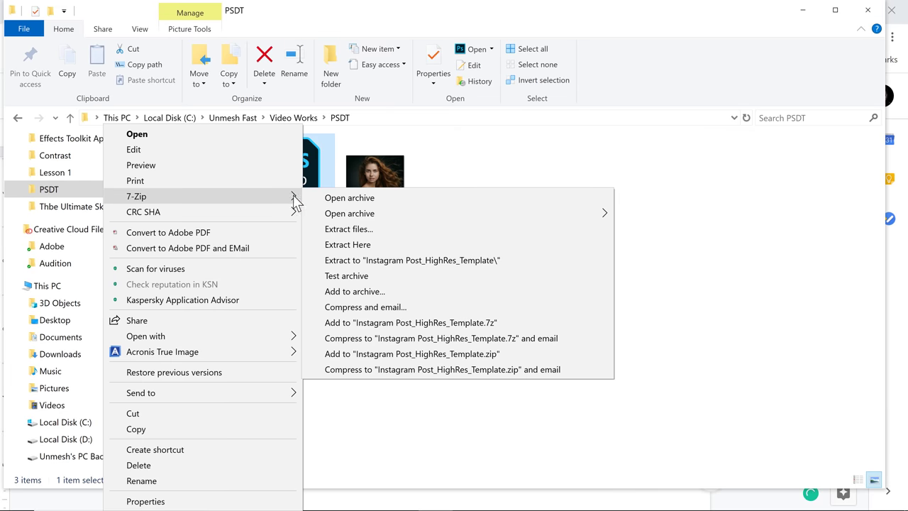
{"action": "left_click", "coordinate": [220, 481]}
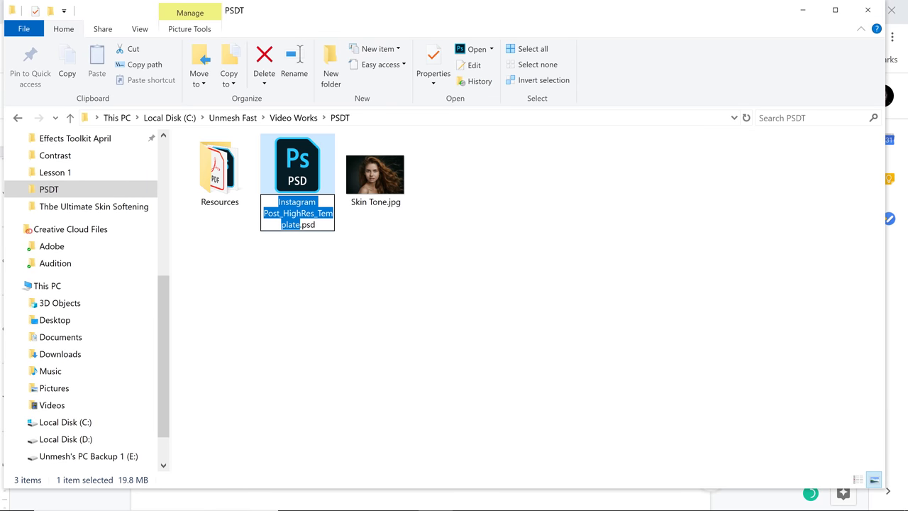
{"action": "left_click", "coordinate": [315, 224]}
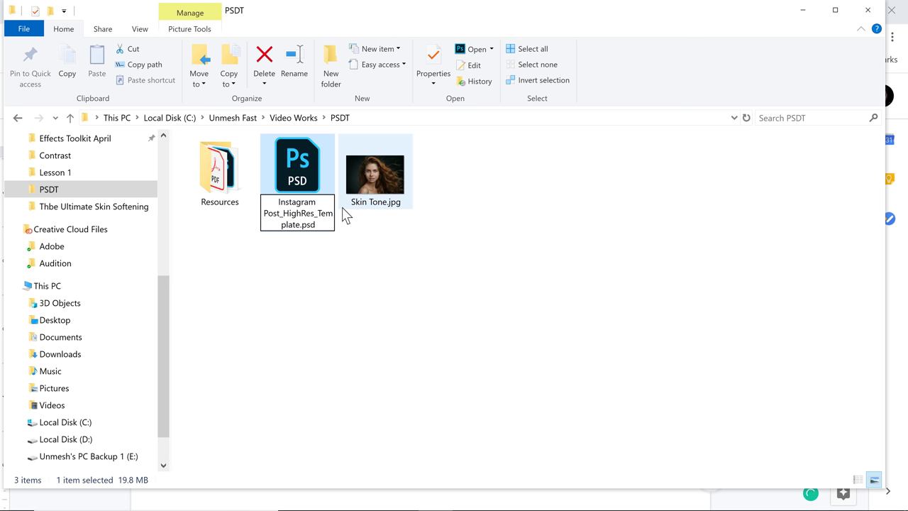
{"action": "key", "text": "Return"}
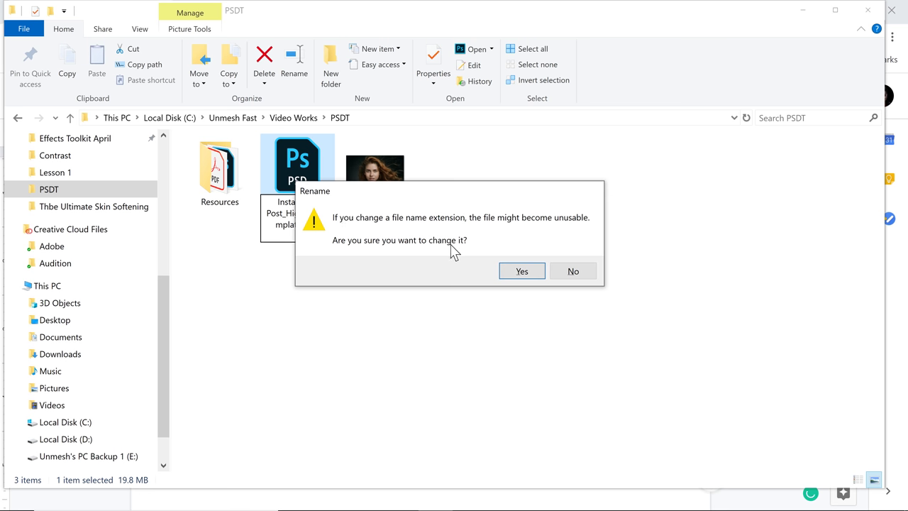
{"action": "left_click", "coordinate": [522, 272]}
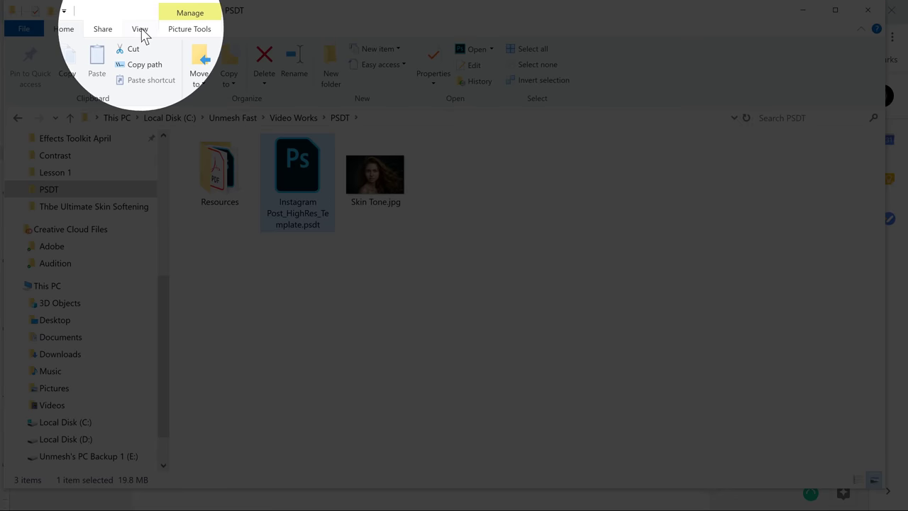
Step: Check Hide folder merge conflicts in Folder Options' View tab, leaving file extensions visible
{"action": "left_click", "coordinate": [145, 31]}
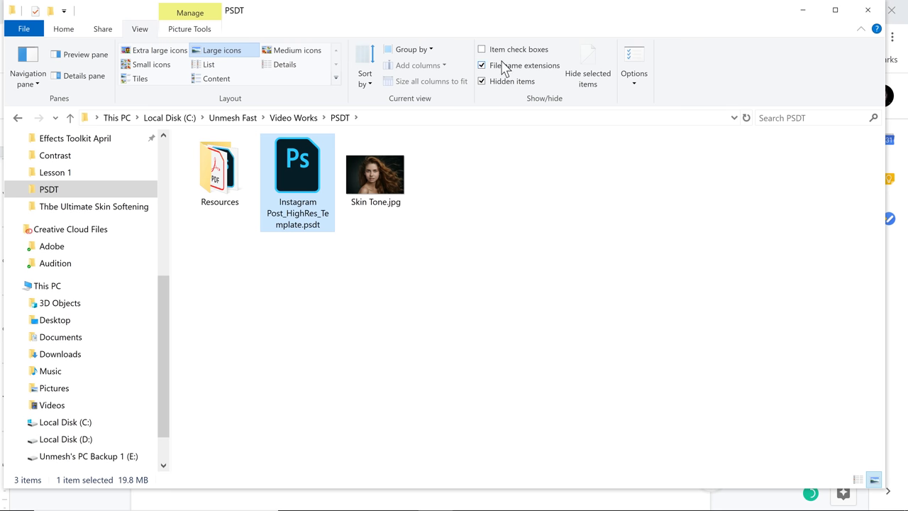
{"action": "left_click", "coordinate": [642, 62]}
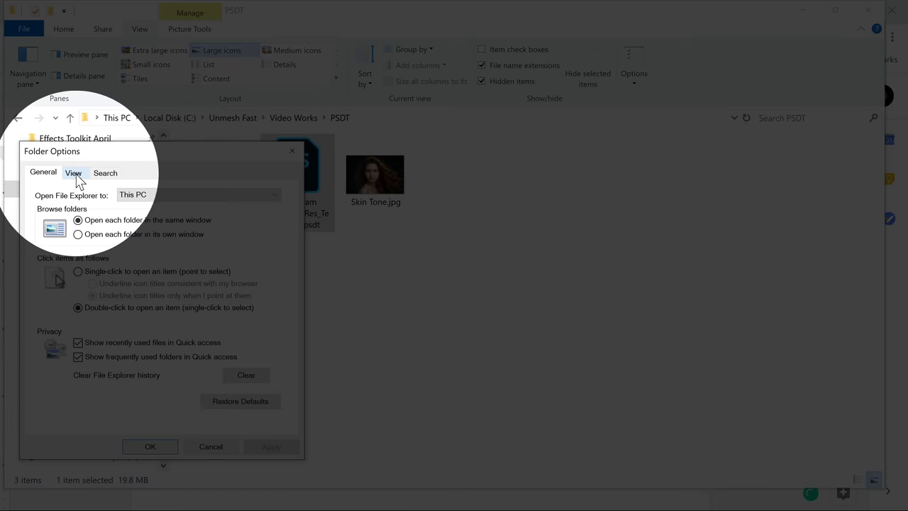
{"action": "left_click", "coordinate": [74, 174]}
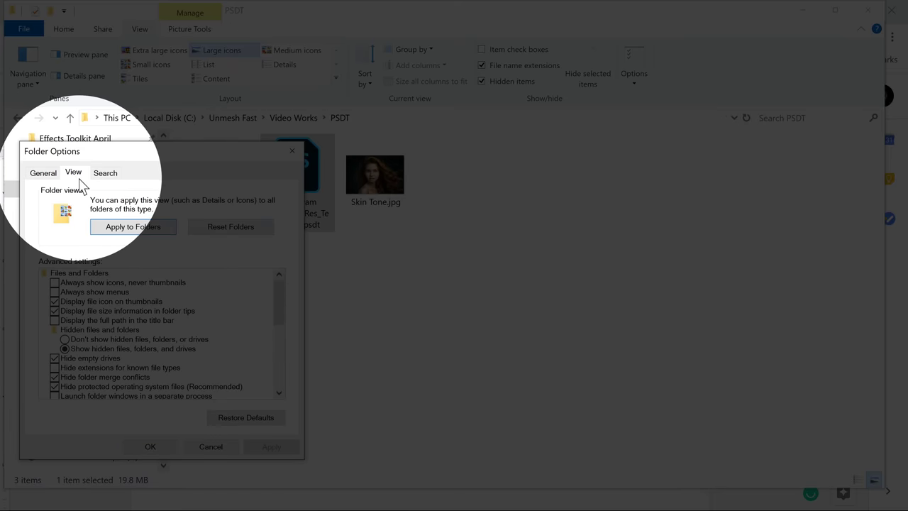
{"action": "left_click_drag", "start_coordinate": [282, 315], "coordinate": [282, 324]}
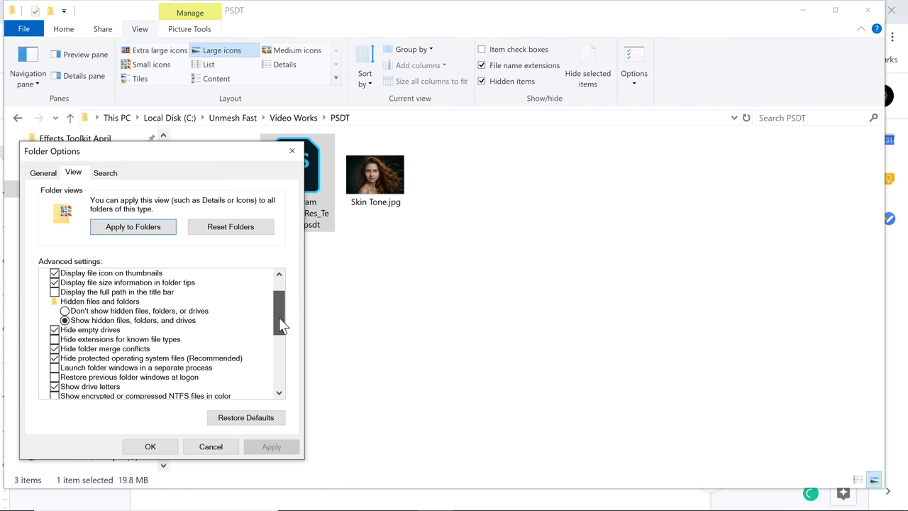
{"action": "left_click", "coordinate": [62, 348]}
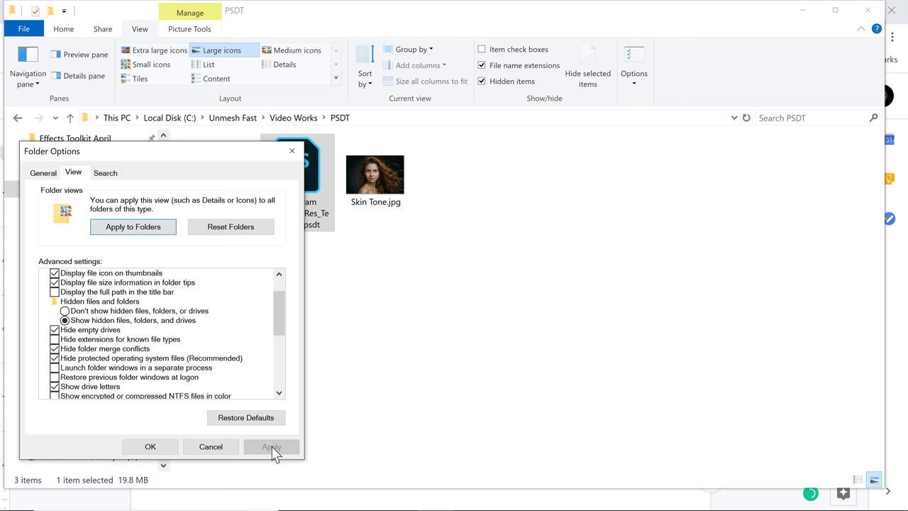
{"action": "left_click", "coordinate": [147, 446]}
{"action": "left_click", "coordinate": [341, 287]}
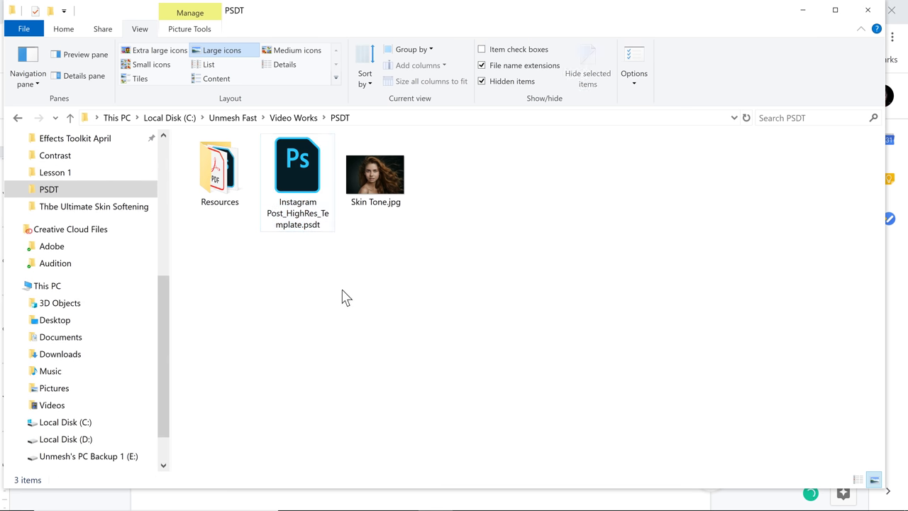
Step: Open the .psdt template as an untitled copy and set its BG Color fill to black 000000
{"action": "double_click", "coordinate": [307, 192]}
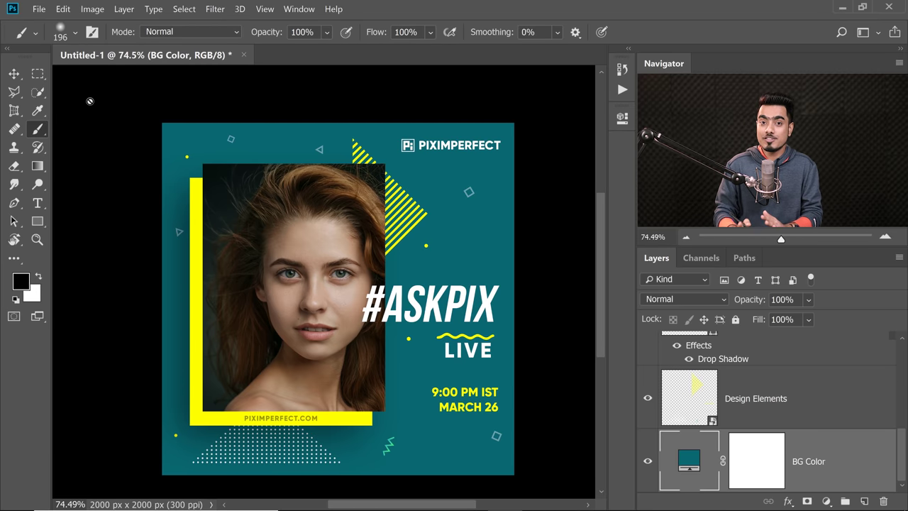
{"action": "double_click", "coordinate": [690, 468]}
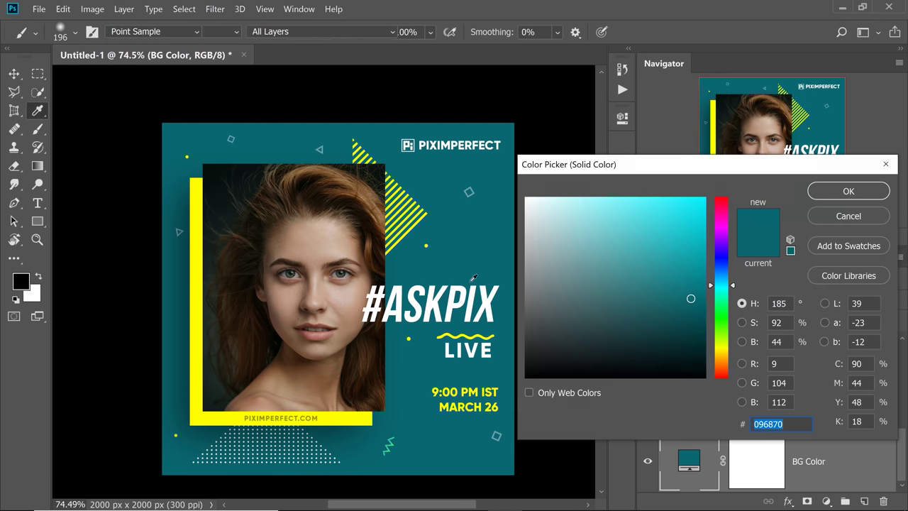
{"action": "left_click_drag", "start_coordinate": [623, 260], "coordinate": [677, 331]}
{"action": "type", "text": "000000"}
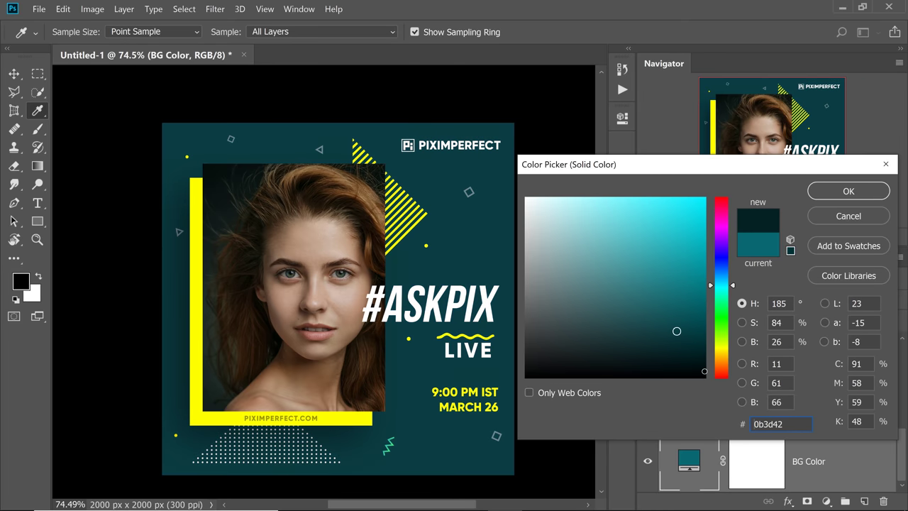
{"action": "left_click", "coordinate": [846, 192]}
{"action": "key", "text": "b"}
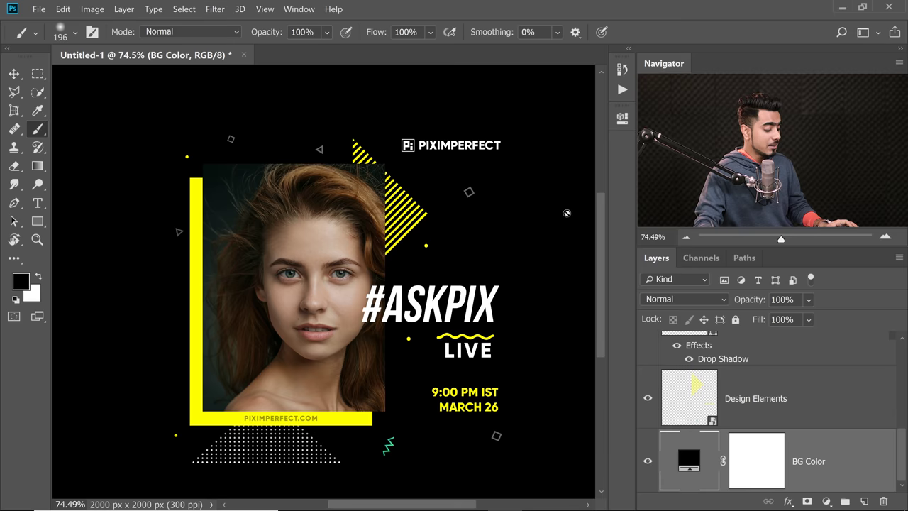
Step: Confirm Save As proposes Untitled-1.psd in the PSDT folder, then cancel
{"action": "key", "text": "ctrl+s"}
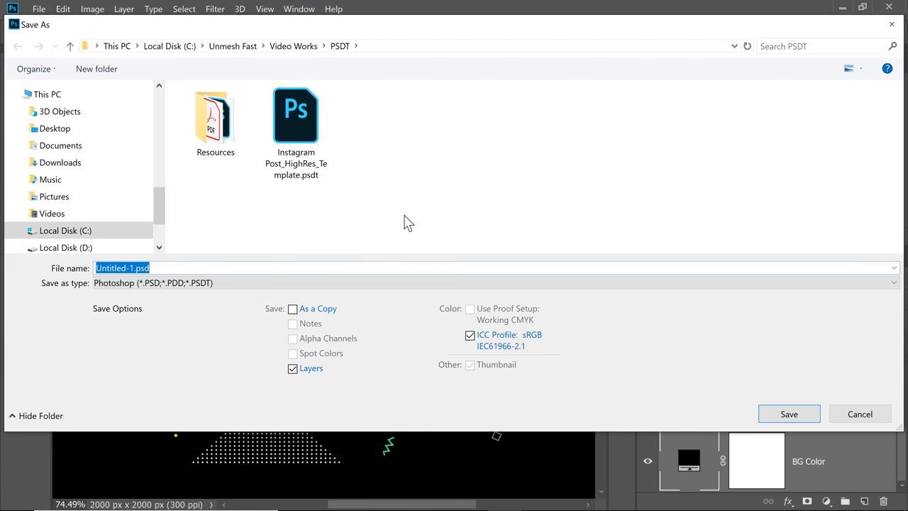
{"action": "left_click", "coordinate": [134, 268]}
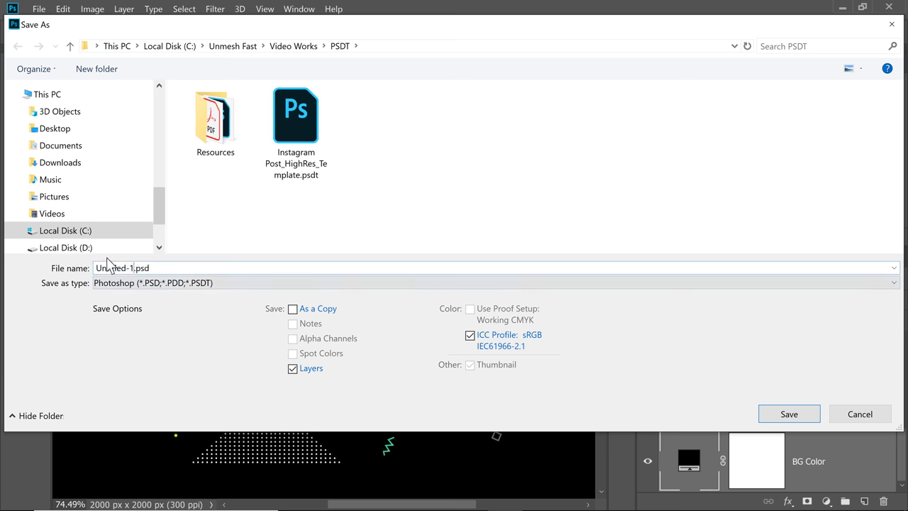
{"action": "left_click", "coordinate": [836, 411]}
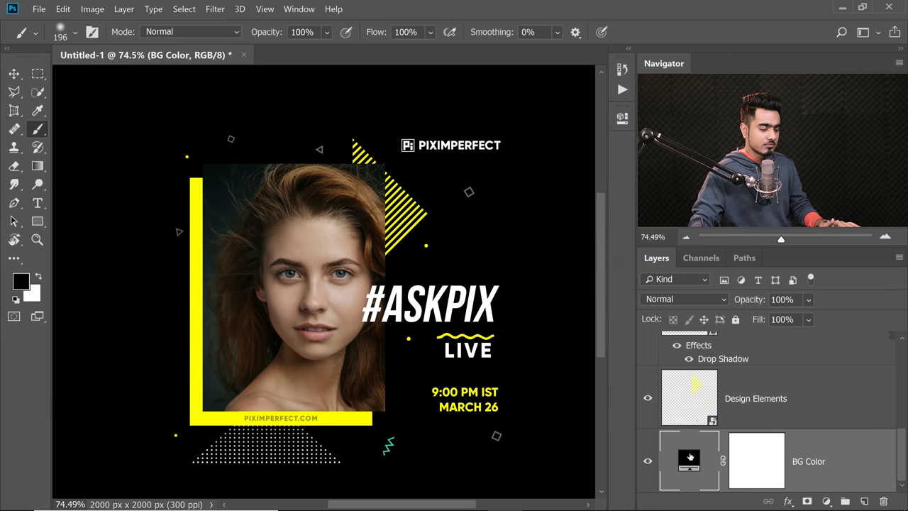
Step: Change the BG Color fill to dark red 4a0000
{"action": "double_click", "coordinate": [689, 461]}
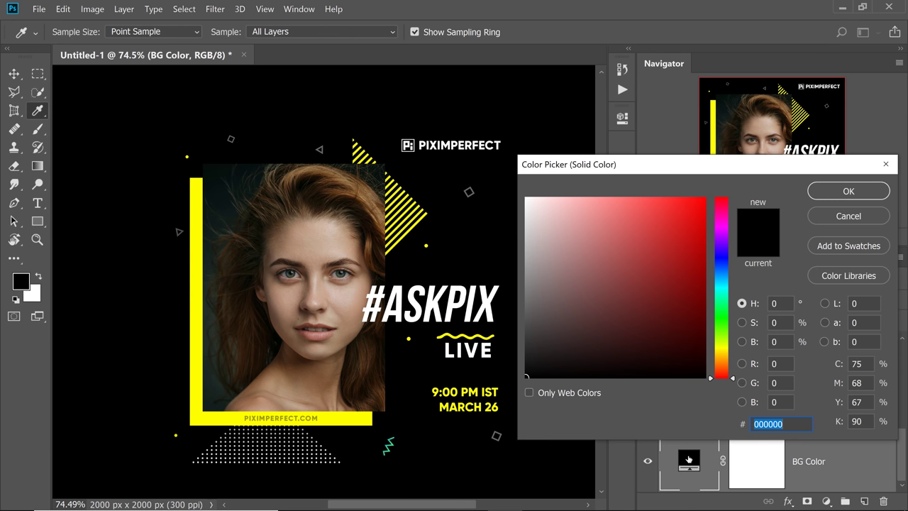
{"action": "type", "text": "4a0000"}
{"action": "left_click", "coordinate": [849, 191]}
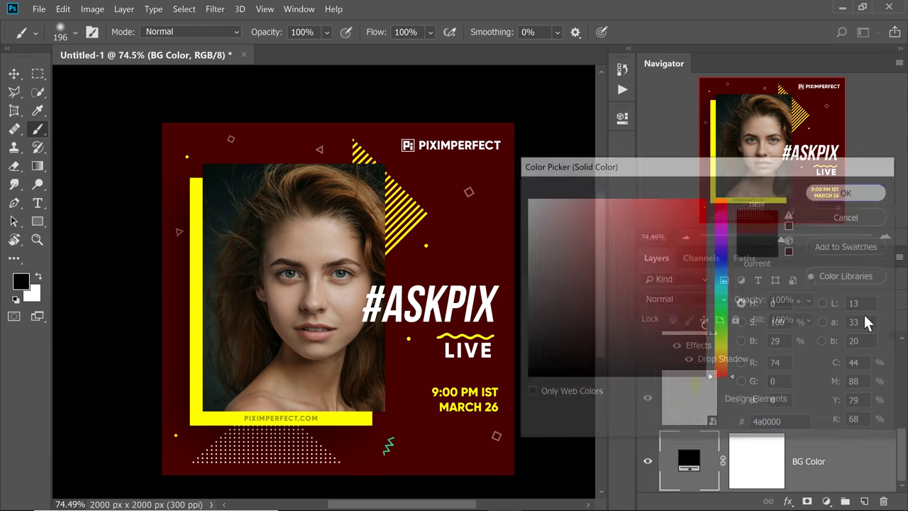
Step: Scale down the Skin Tone photo from its lower-right corner, then close the copy
{"action": "left_click_drag", "start_coordinate": [900, 450], "coordinate": [901, 383]}
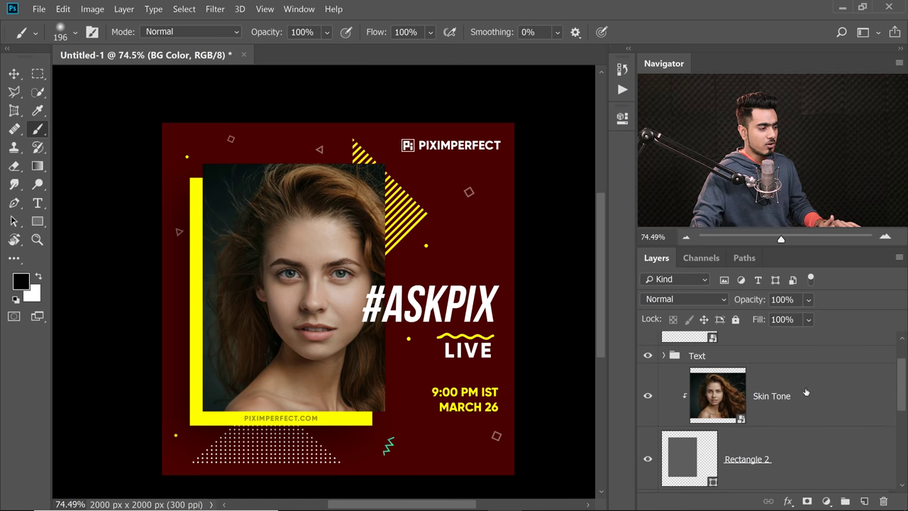
{"action": "left_click", "coordinate": [724, 380]}
{"action": "key", "text": "ctrl+t"}
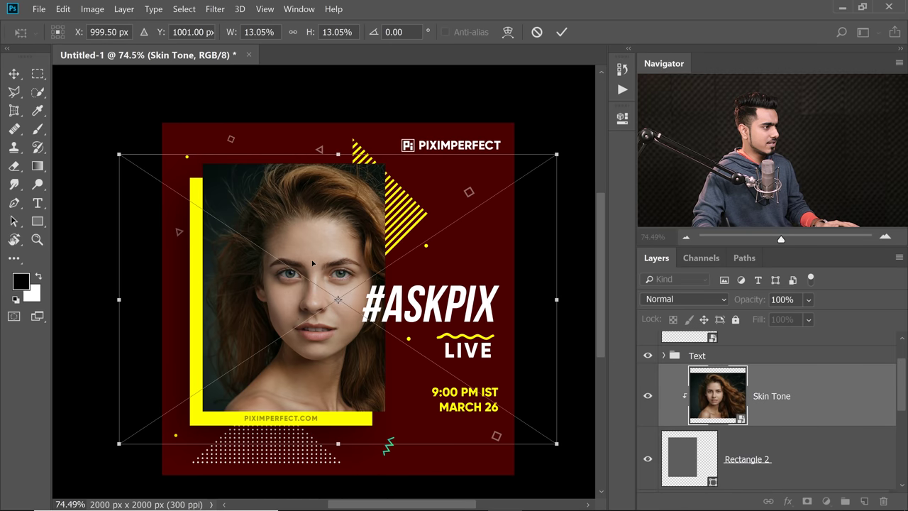
{"action": "mouse_move", "coordinate": [602, 441]}
{"action": "left_mouse_down"}
{"action": "mouse_move", "coordinate": [532, 434]}
{"action": "mouse_move", "coordinate": [500, 416]}
{"action": "left_mouse_up"}
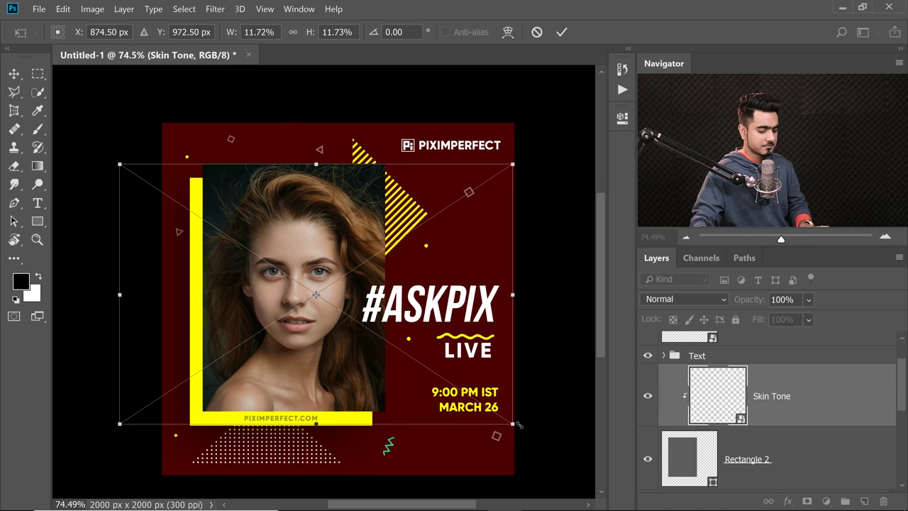
{"action": "key", "text": "Return"}
{"action": "scroll", "coordinate": [709, 426], "scroll_direction": "up", "scroll_amount": 1}
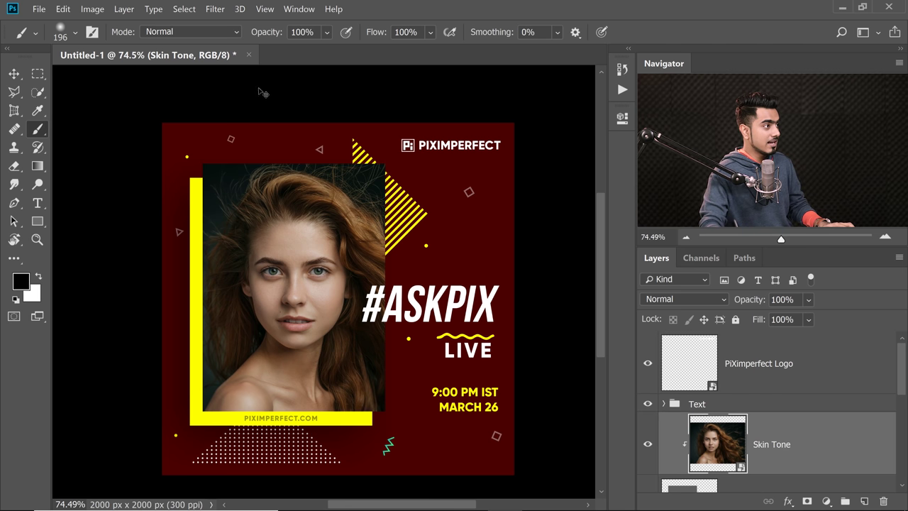
{"action": "left_click", "coordinate": [249, 55]}
Step: Discard the copy's changes and reopen the .psdt template from its folder as an untitled copy
{"action": "left_click", "coordinate": [543, 226]}
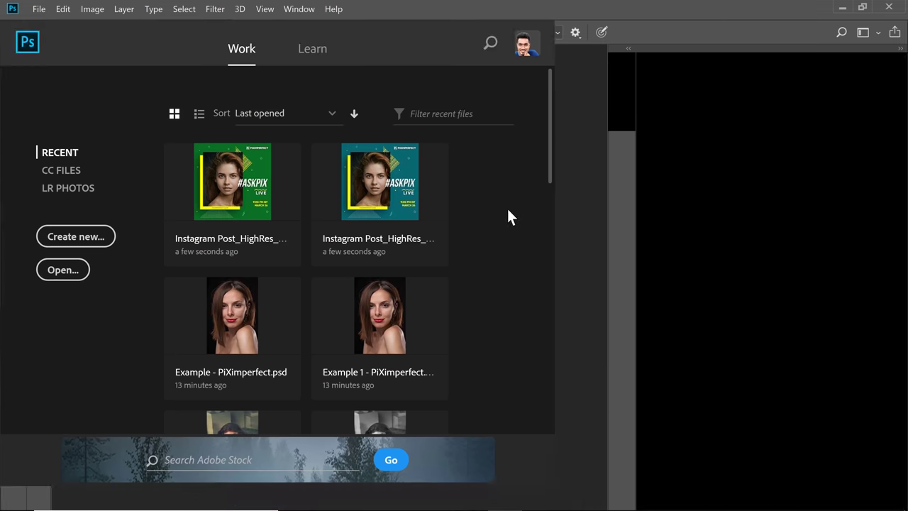
{"action": "left_click", "coordinate": [842, 7]}
{"action": "double_click", "coordinate": [318, 228]}
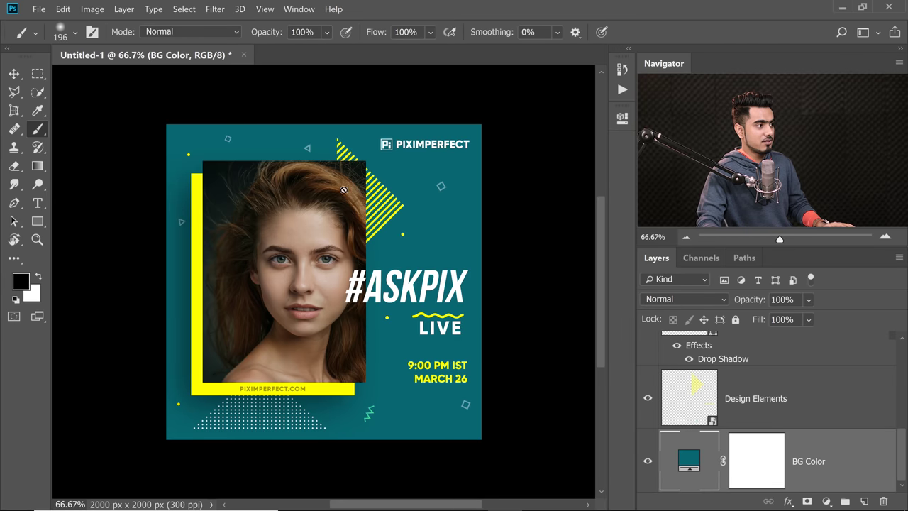
Step: Delete the Skin Tone layer to expose the grey placeholder
{"action": "scroll", "coordinate": [343, 190], "scroll_direction": "up", "scroll_amount": 3}
{"action": "scroll", "coordinate": [357, 201], "scroll_direction": "down", "scroll_amount": 1}
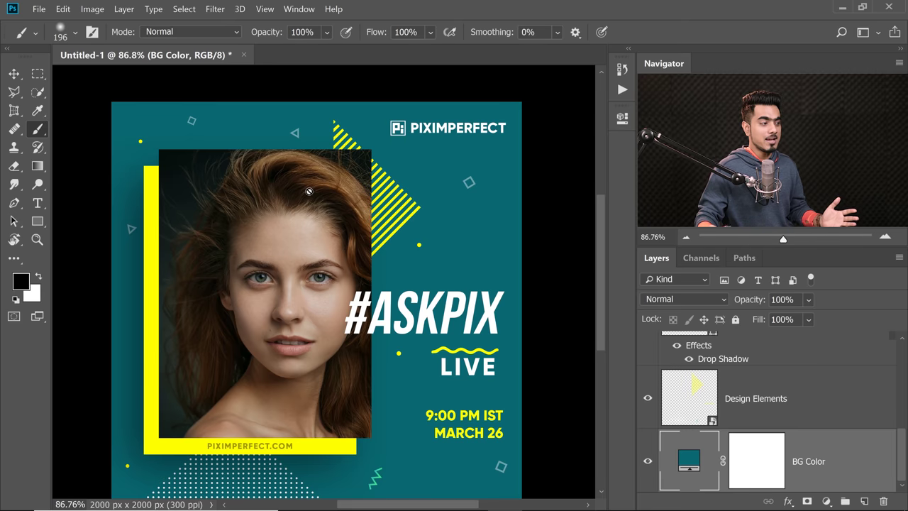
{"action": "scroll", "coordinate": [901, 431], "scroll_direction": "up", "scroll_amount": 5}
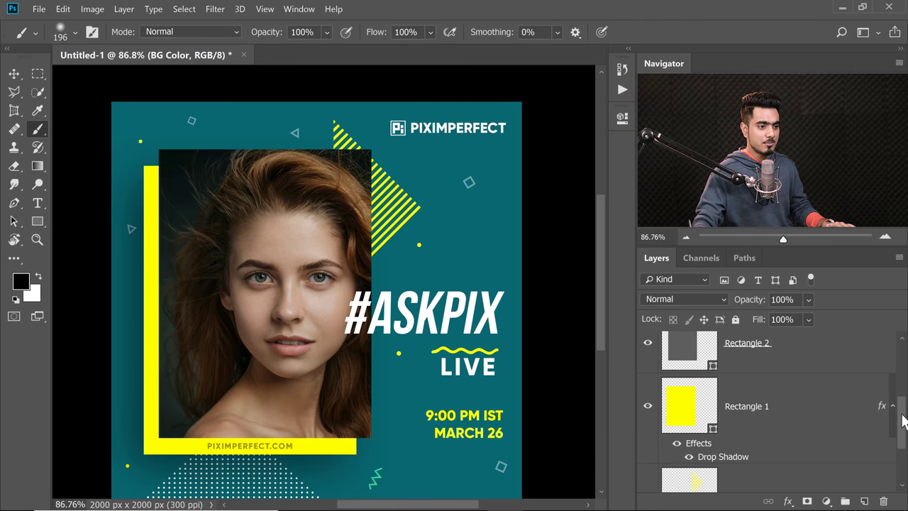
{"action": "left_click_drag", "start_coordinate": [879, 377], "coordinate": [792, 476]}
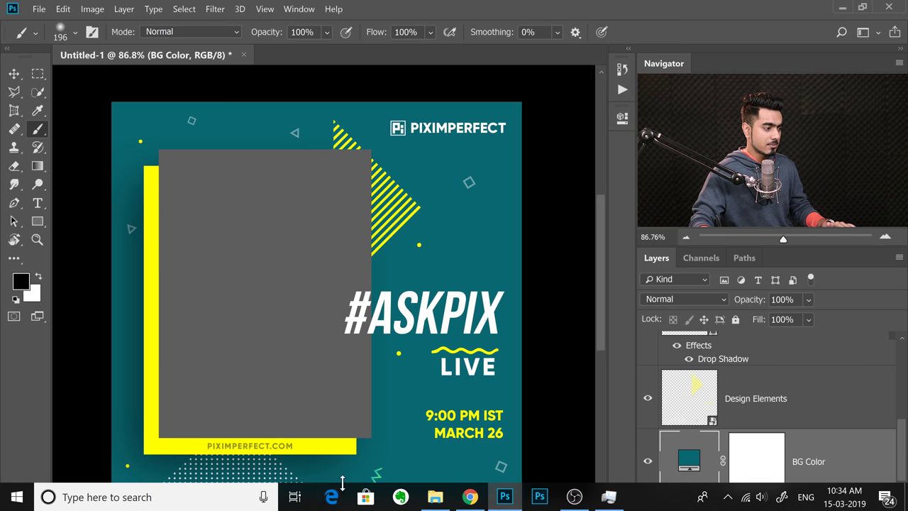
Step: Place the beautiful-beauty-cute-1649778 stock photo and clip it into the rectangle frame
{"action": "left_click", "coordinate": [401, 497]}
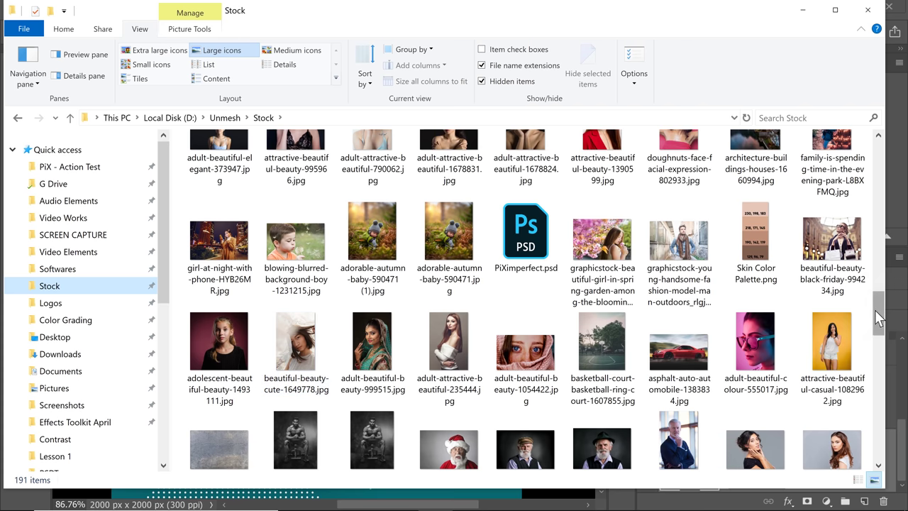
{"action": "left_click_drag", "start_coordinate": [296, 351], "coordinate": [260, 271]}
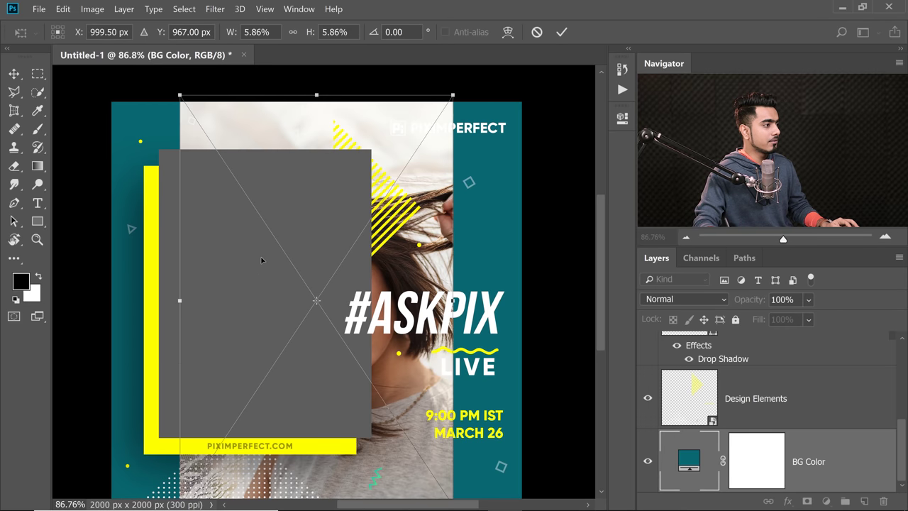
{"action": "key", "text": "b"}
{"action": "left_click_drag", "start_coordinate": [784, 446], "coordinate": [769, 413]}
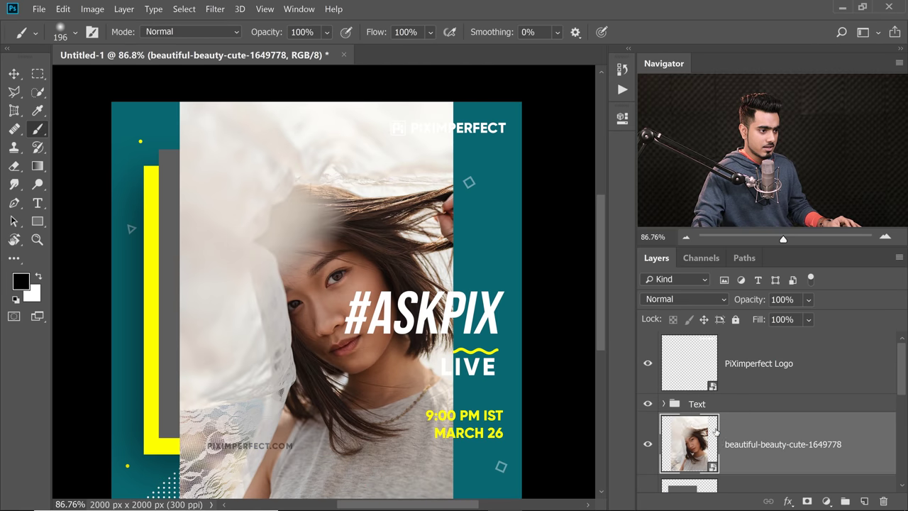
{"action": "left_click", "coordinate": [710, 472], "text": "alt"}
Step: Slide the photo left inside its frame, fit the canvas, and begin saving as a new file
{"action": "left_click", "coordinate": [14, 74]}
{"action": "left_click_drag", "start_coordinate": [349, 245], "coordinate": [283, 245]}
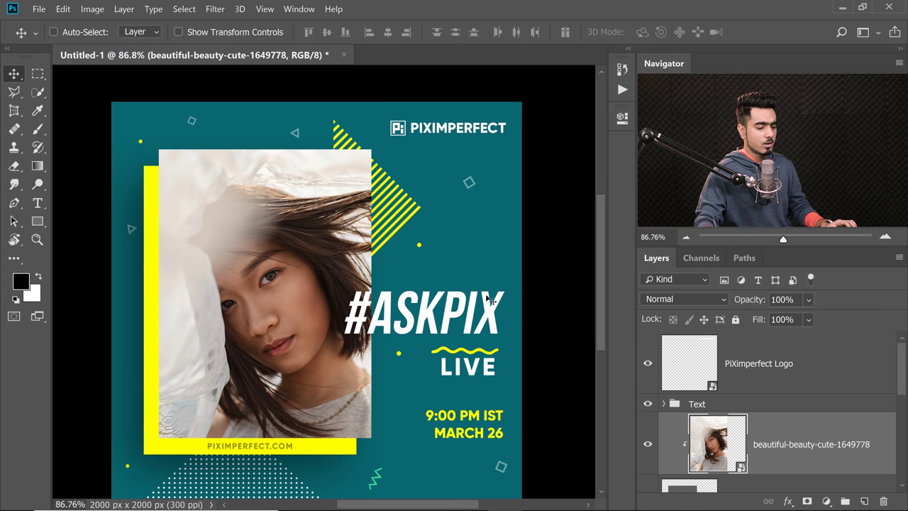
{"action": "key", "text": "ctrl+0"}
{"action": "key", "text": "ctrl"}
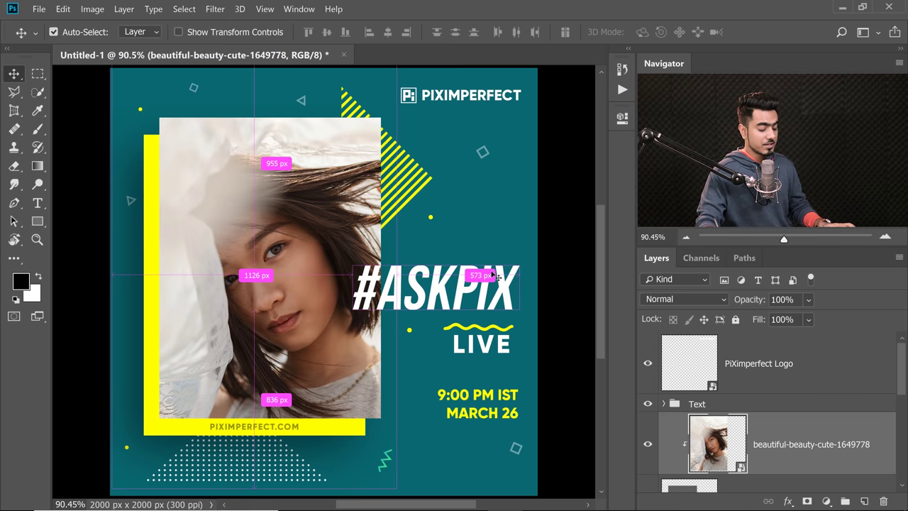
{"action": "key", "text": "ctrl+s"}
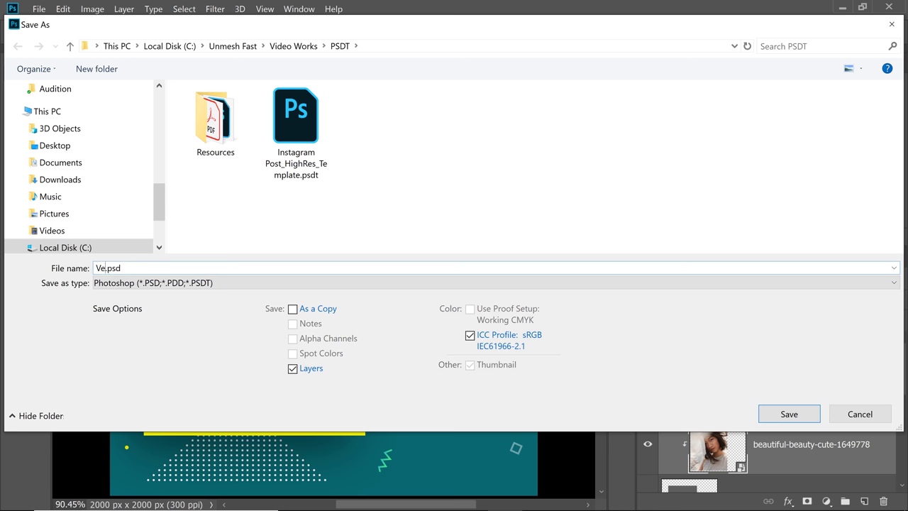
Step: Save the design as Version 1.psd, close it, and bring up File Explorer
{"action": "key", "text": "Return"}
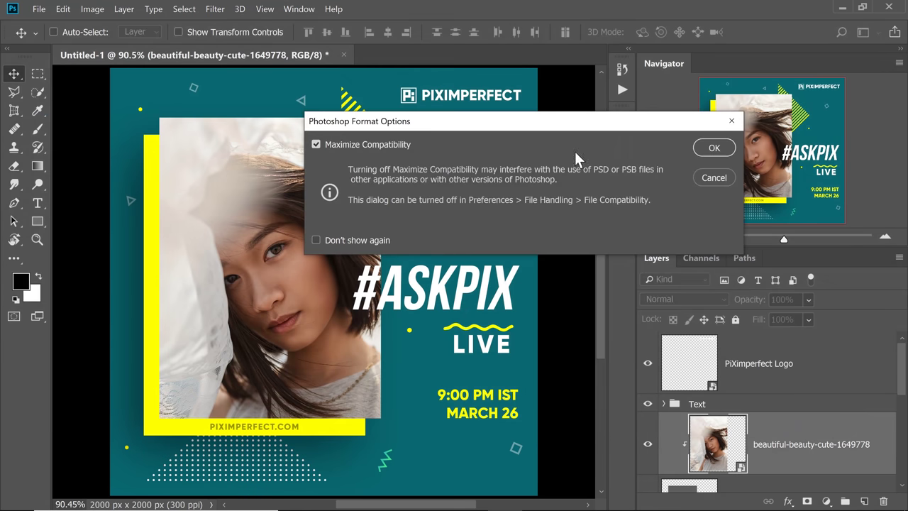
{"action": "left_click", "coordinate": [713, 150]}
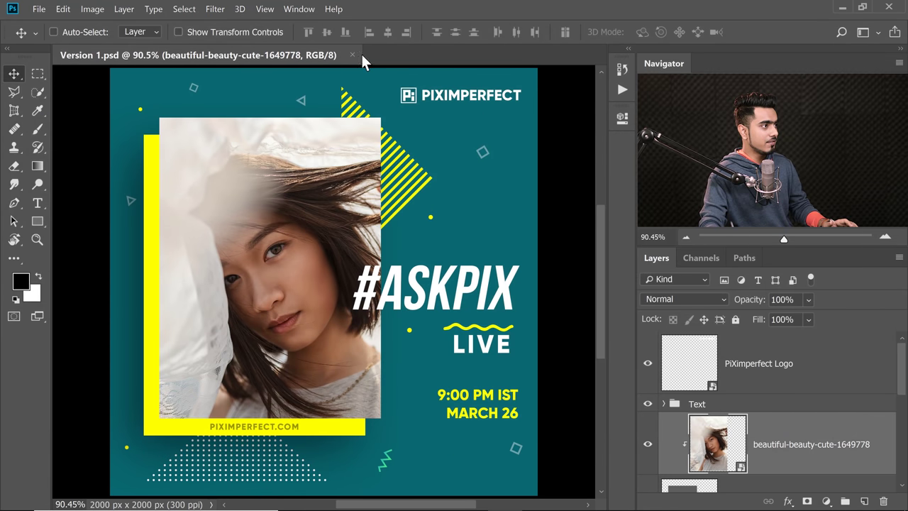
{"action": "left_click", "coordinate": [353, 55]}
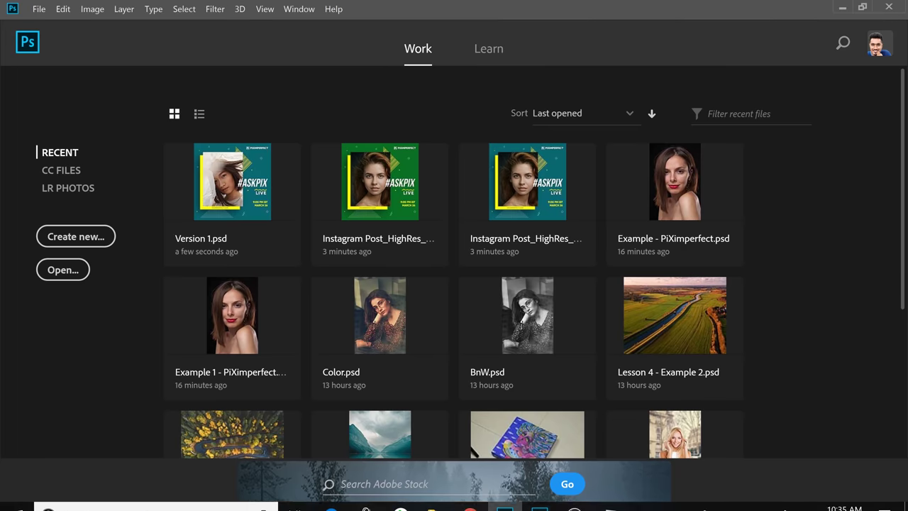
{"action": "left_click", "coordinate": [435, 497]}
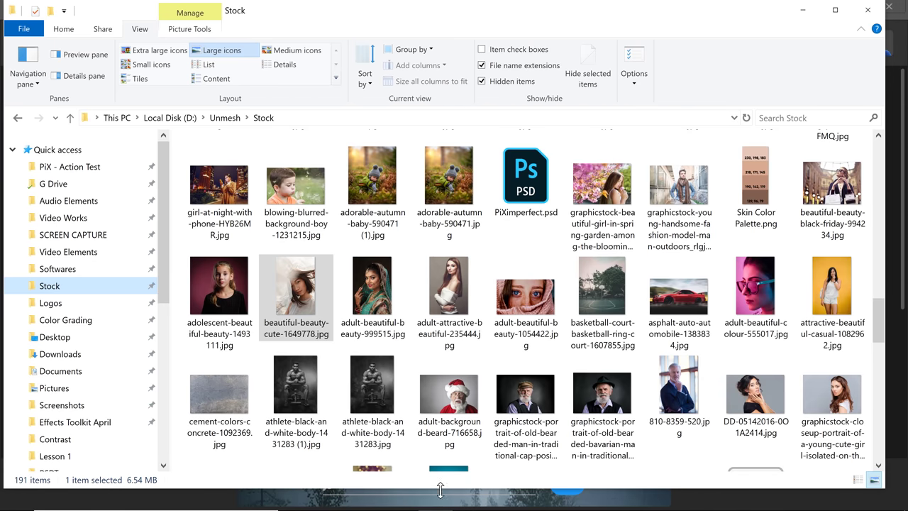
Step: Open Instagram Post_HighRes_Template.psdt from the PSDT folder
{"action": "scroll", "coordinate": [118, 298], "scroll_direction": "down", "scroll_amount": 4}
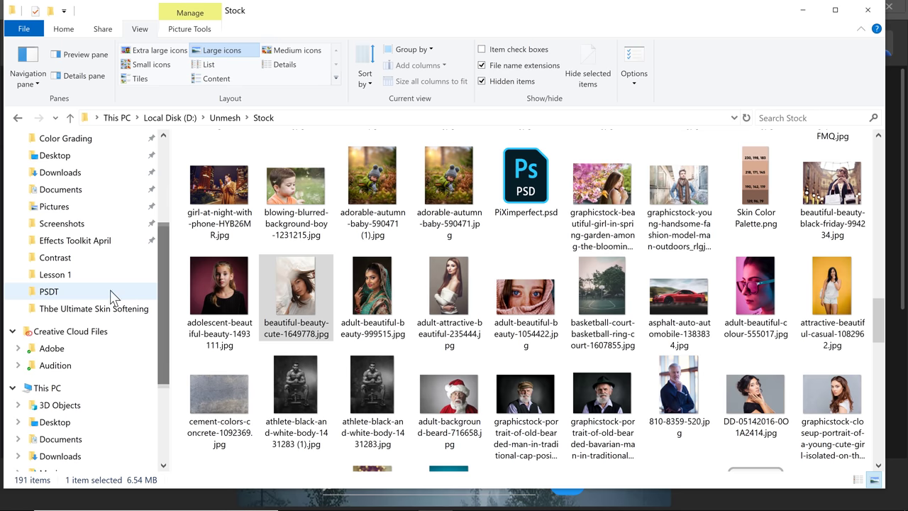
{"action": "left_click", "coordinate": [108, 302]}
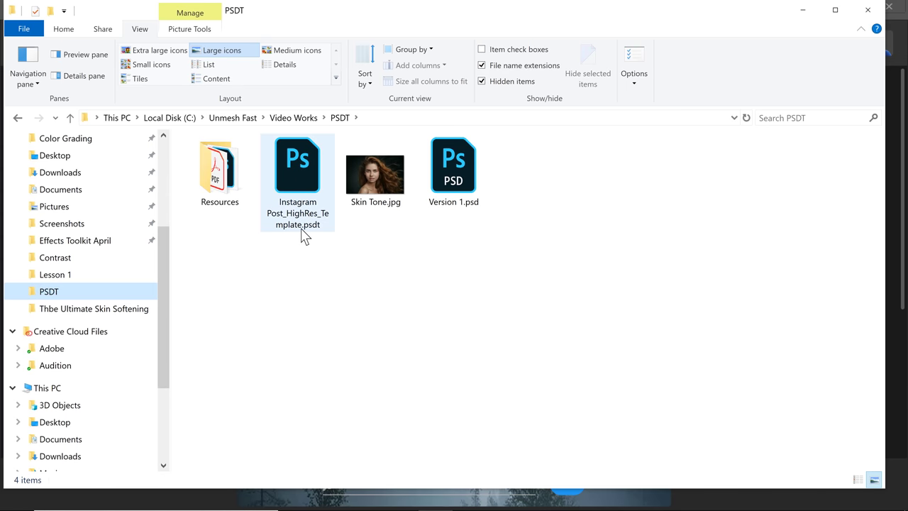
{"action": "double_click", "coordinate": [314, 227]}
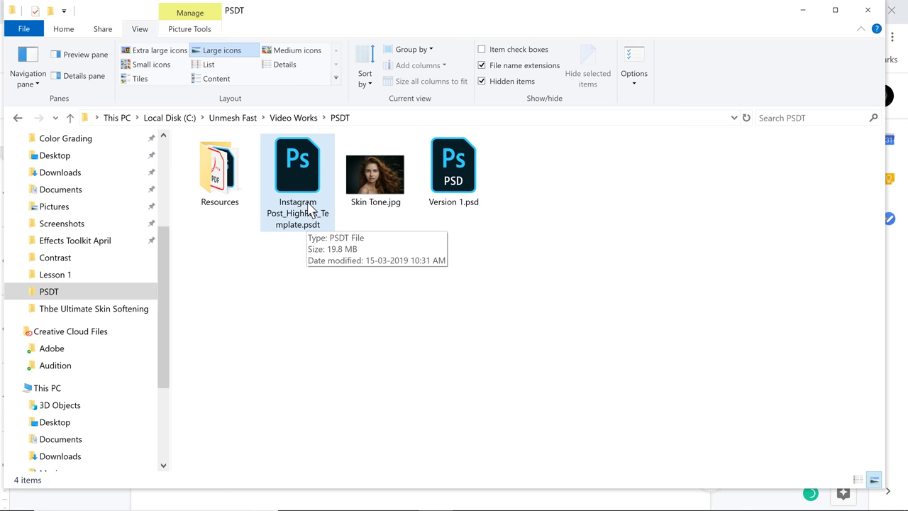
Step: Rename the template's extension from .psdt to .psd, accept the change, and open it
{"action": "right_click", "coordinate": [309, 207]}
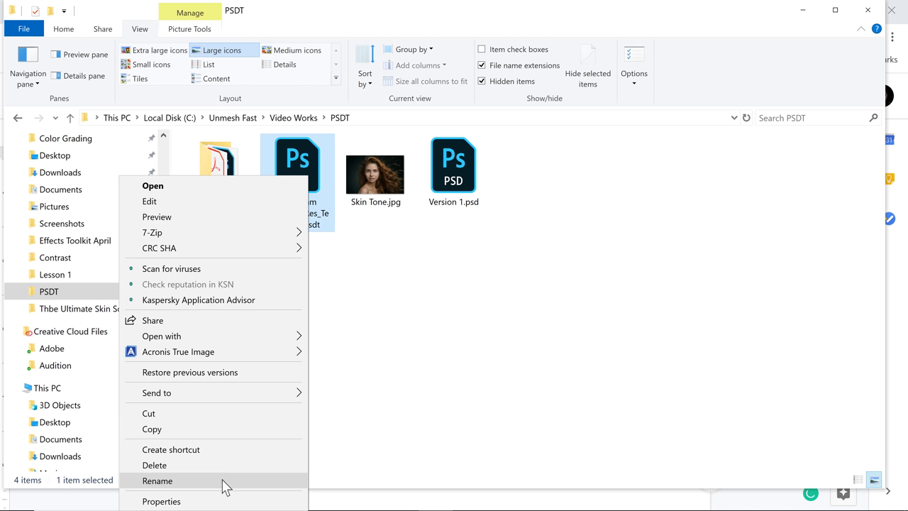
{"action": "left_click", "coordinate": [223, 481]}
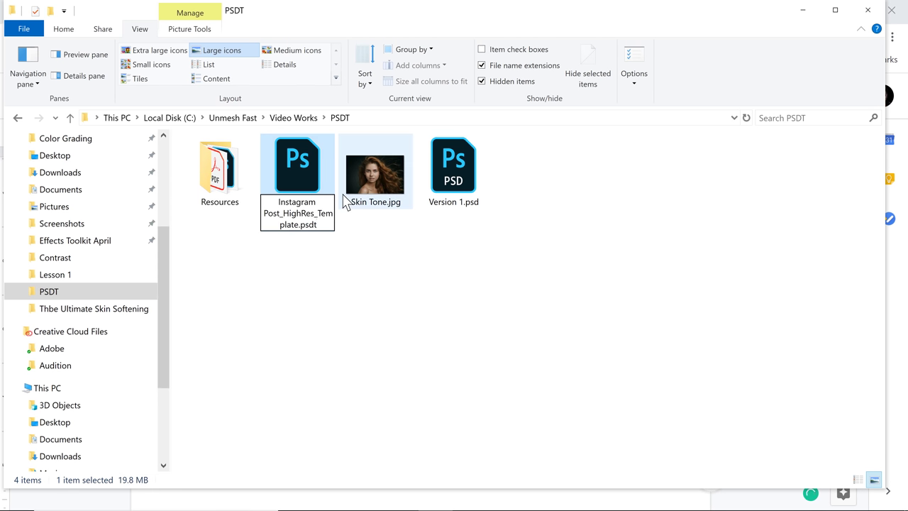
{"action": "key", "text": "Return"}
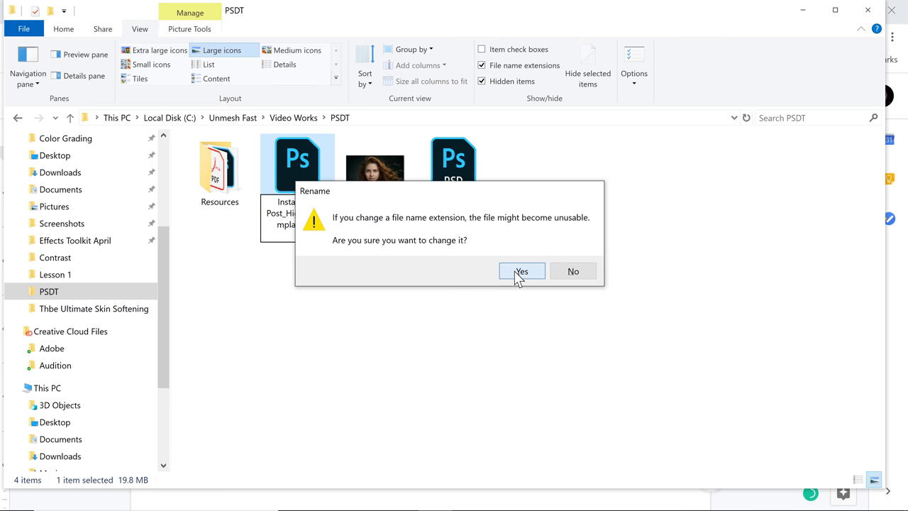
{"action": "left_click", "coordinate": [521, 272]}
{"action": "double_click", "coordinate": [305, 212]}
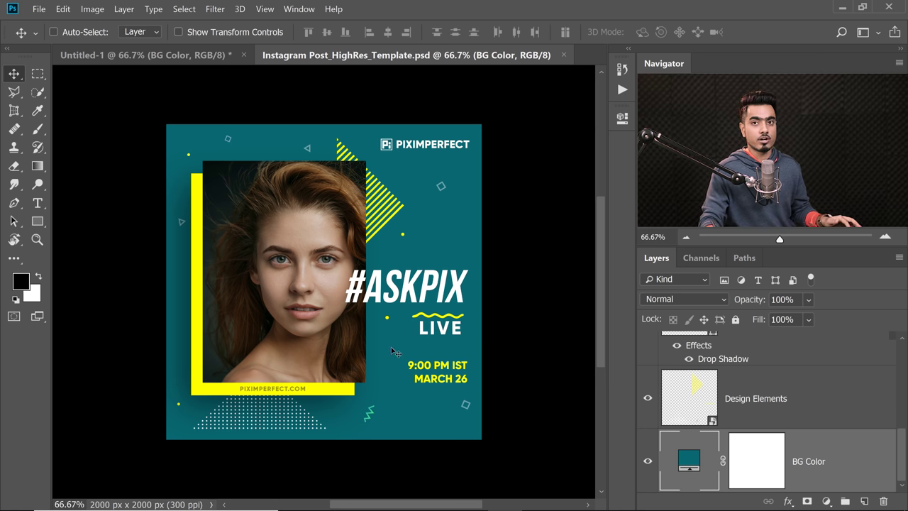
Step: Fill the template's BG Color layer with purple 5e0981 and save it
{"action": "left_click", "coordinate": [39, 9]}
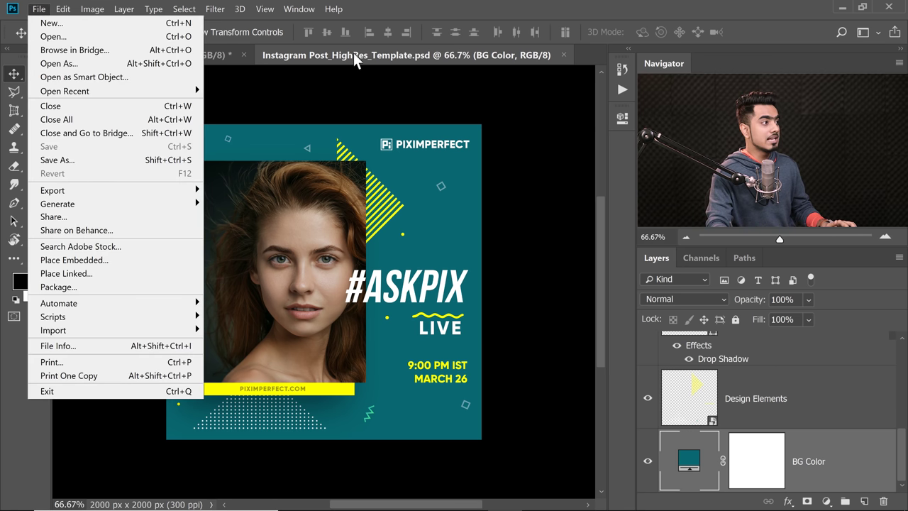
{"action": "left_click", "coordinate": [354, 53]}
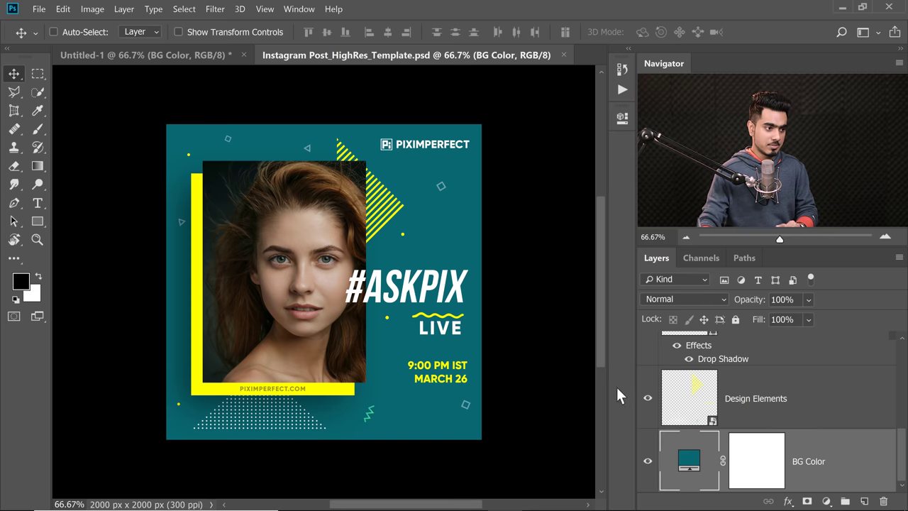
{"action": "double_click", "coordinate": [693, 457]}
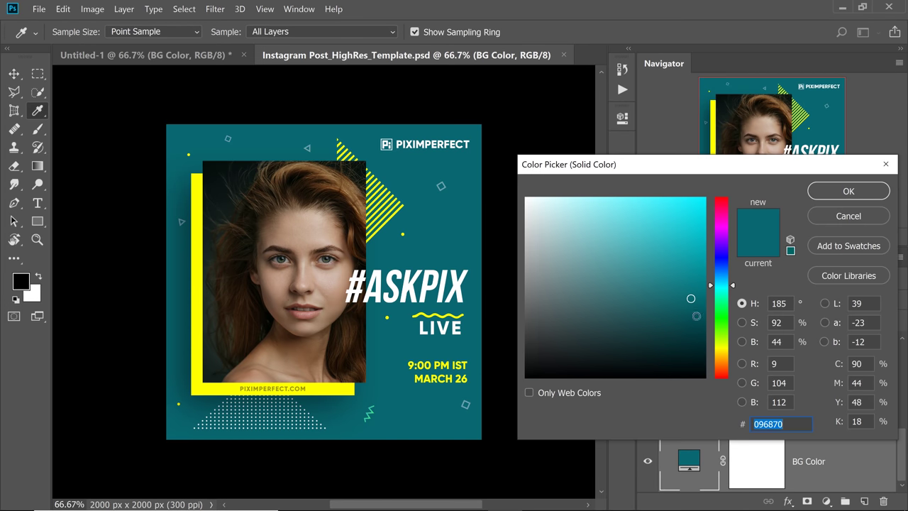
{"action": "left_click", "coordinate": [692, 260]}
{"action": "left_click", "coordinate": [693, 286]}
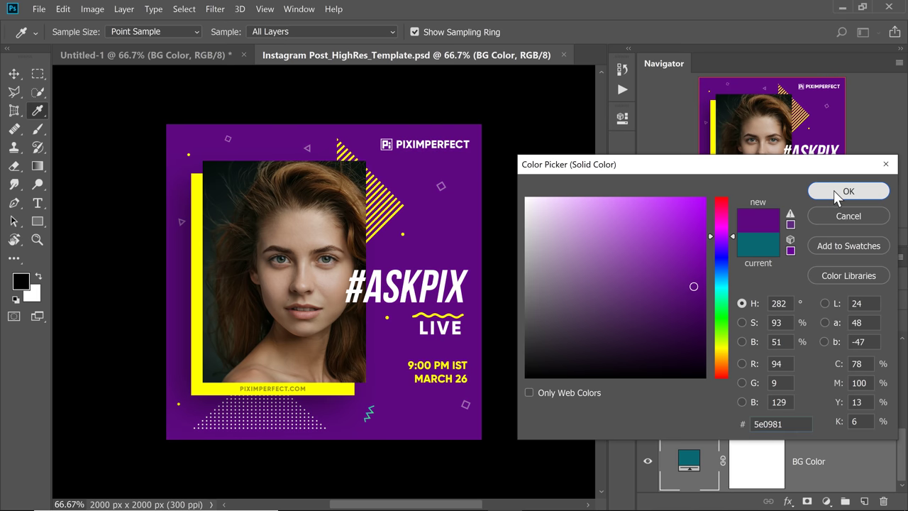
{"action": "left_click", "coordinate": [834, 190]}
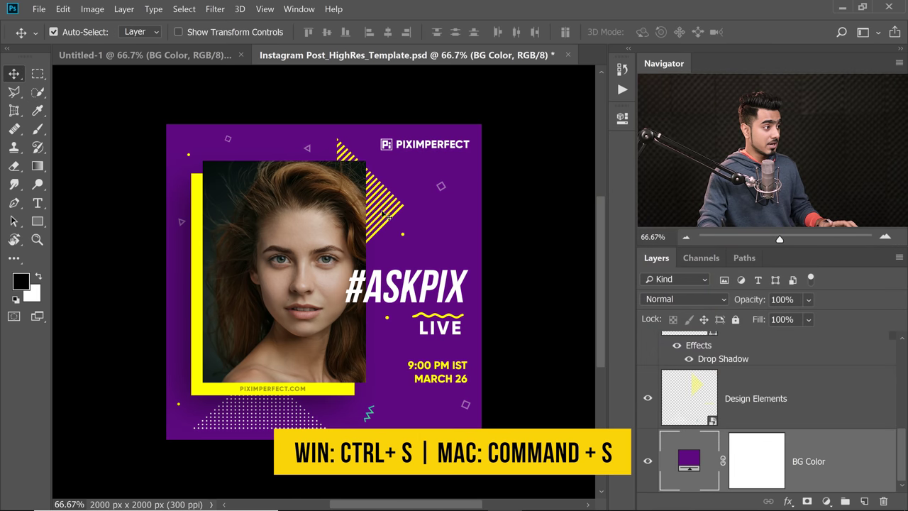
{"action": "key", "text": "ctrl+s"}
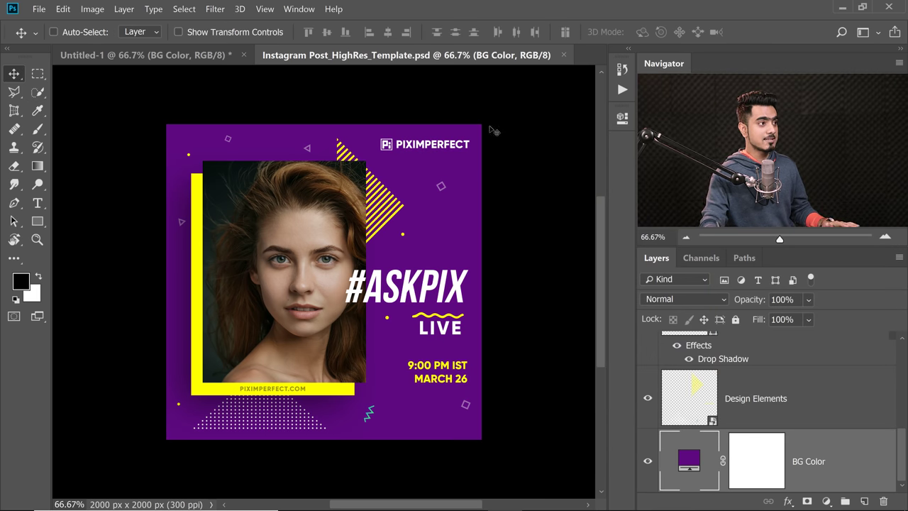
Step: Close the template and discard the Untitled-1 copy without saving
{"action": "left_click", "coordinate": [564, 54]}
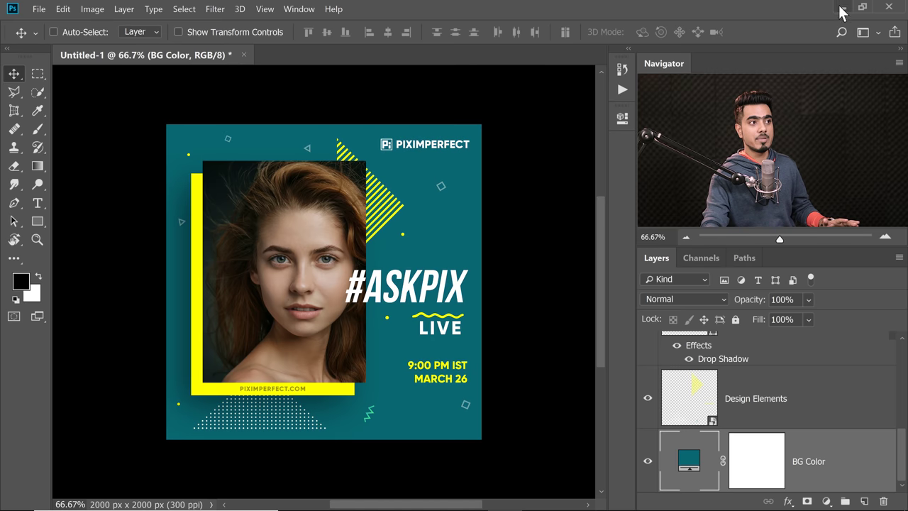
{"action": "left_click", "coordinate": [244, 54]}
{"action": "left_click", "coordinate": [543, 225]}
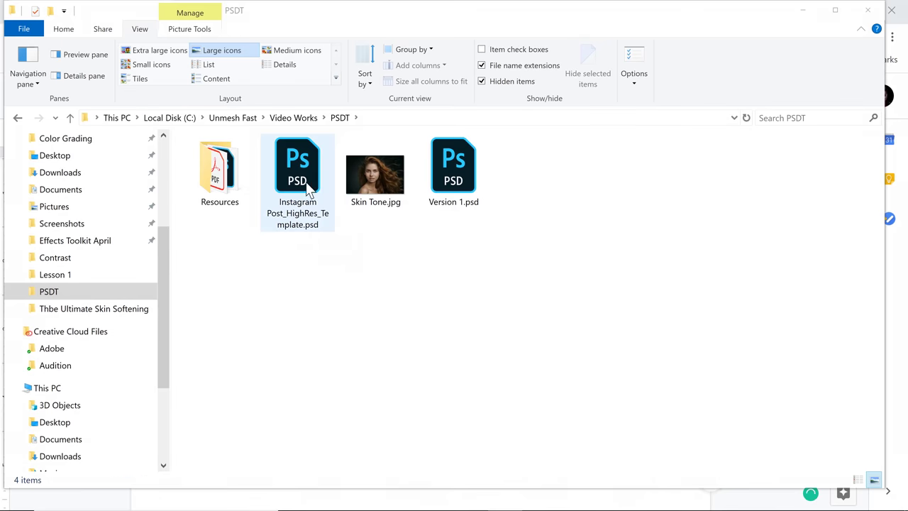
Step: Rename the template back to Instagram Post_HighRes_Template.psdt and open it as a fresh copy
{"action": "left_click", "coordinate": [305, 225]}
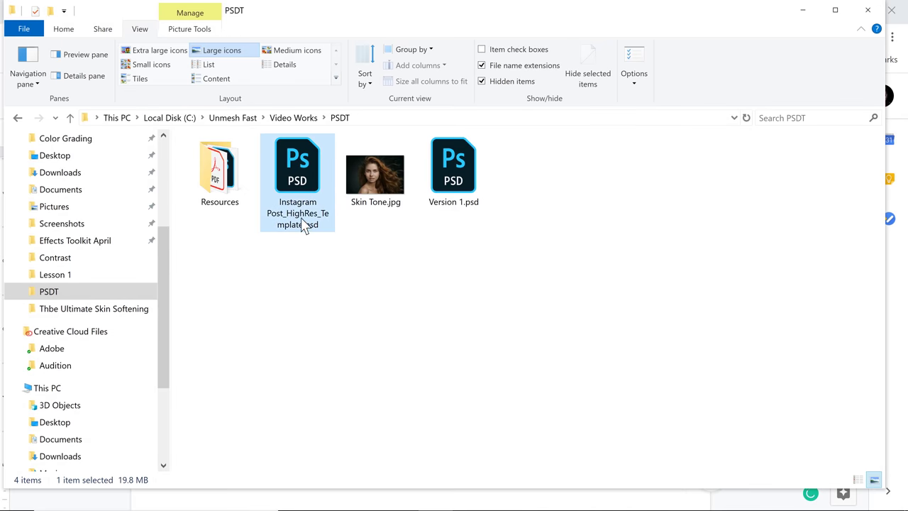
{"action": "right_click", "coordinate": [308, 221]}
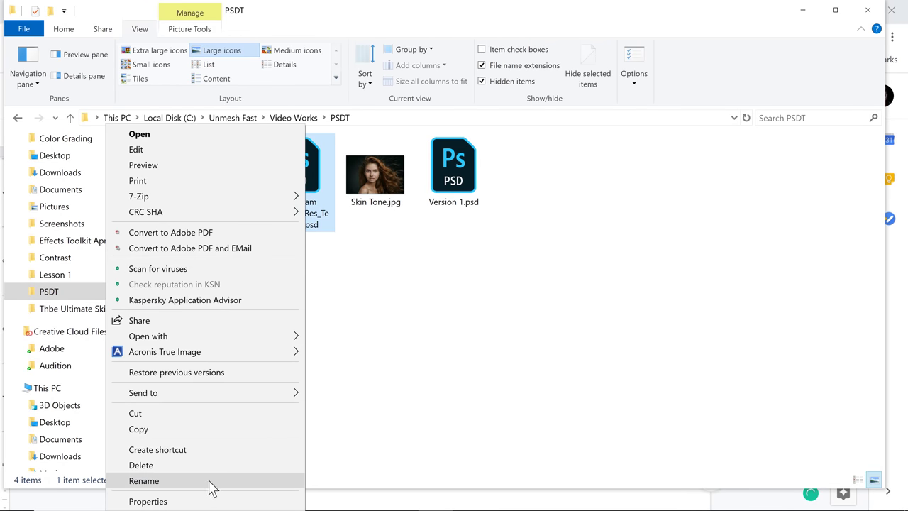
{"action": "left_click", "coordinate": [209, 483]}
{"action": "type", "text": "t"}
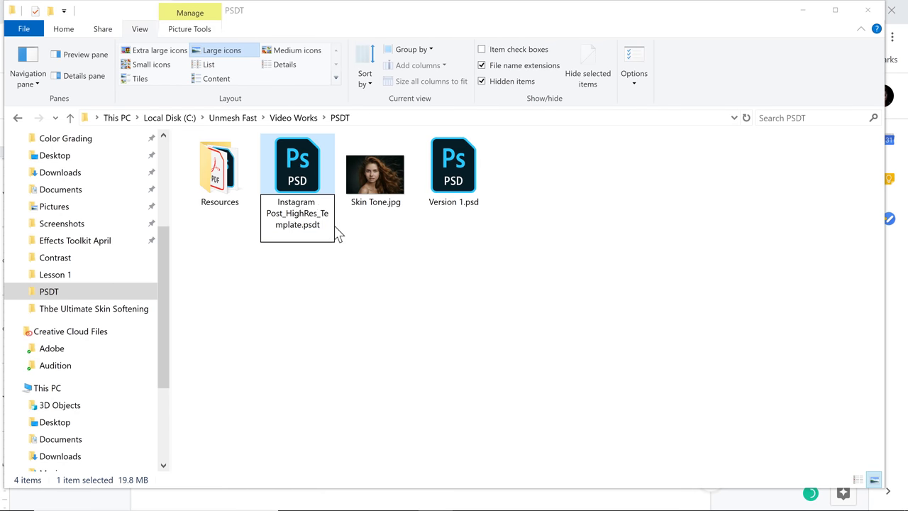
{"action": "key", "text": "Return"}
{"action": "left_click", "coordinate": [515, 272]}
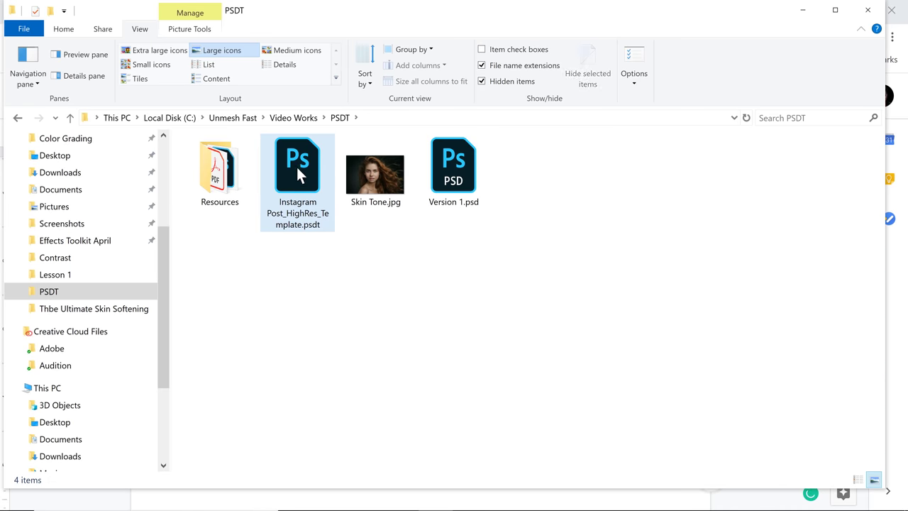
{"action": "double_click", "coordinate": [310, 196]}
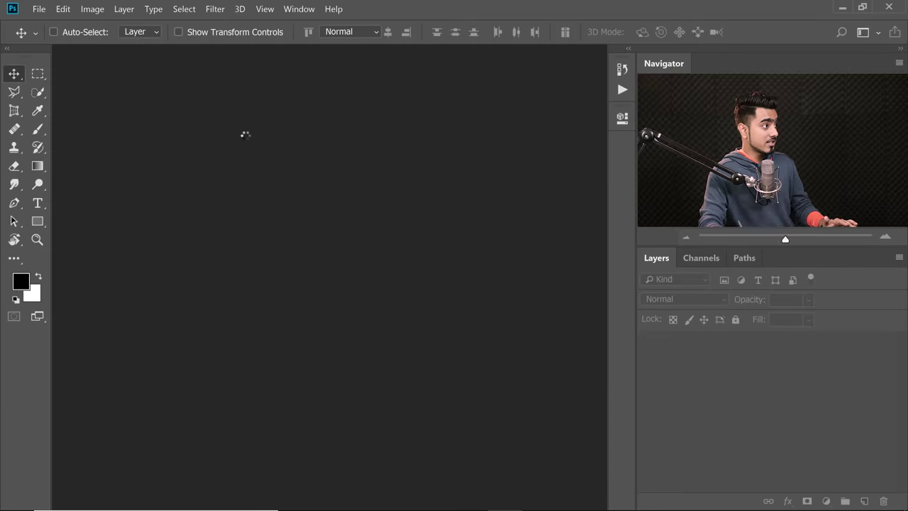